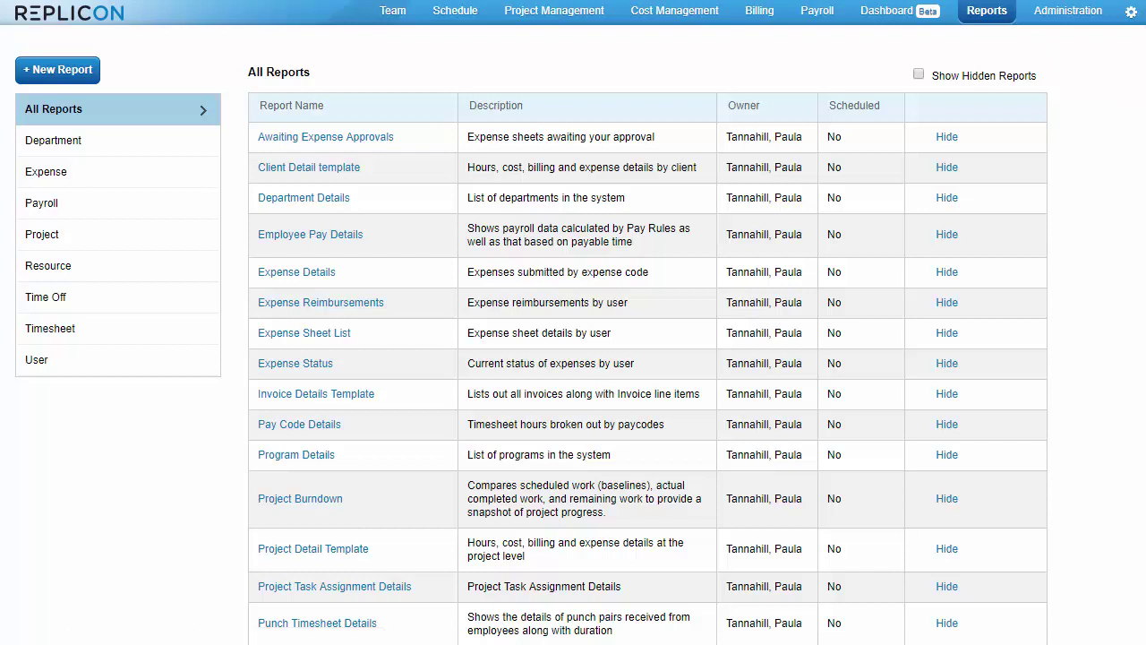
- Start a new report and choose Project template as its report type
scroll(573, 358, down, 1)
scroll(573, 359, down, 2)
scroll(573, 358, down, 1)
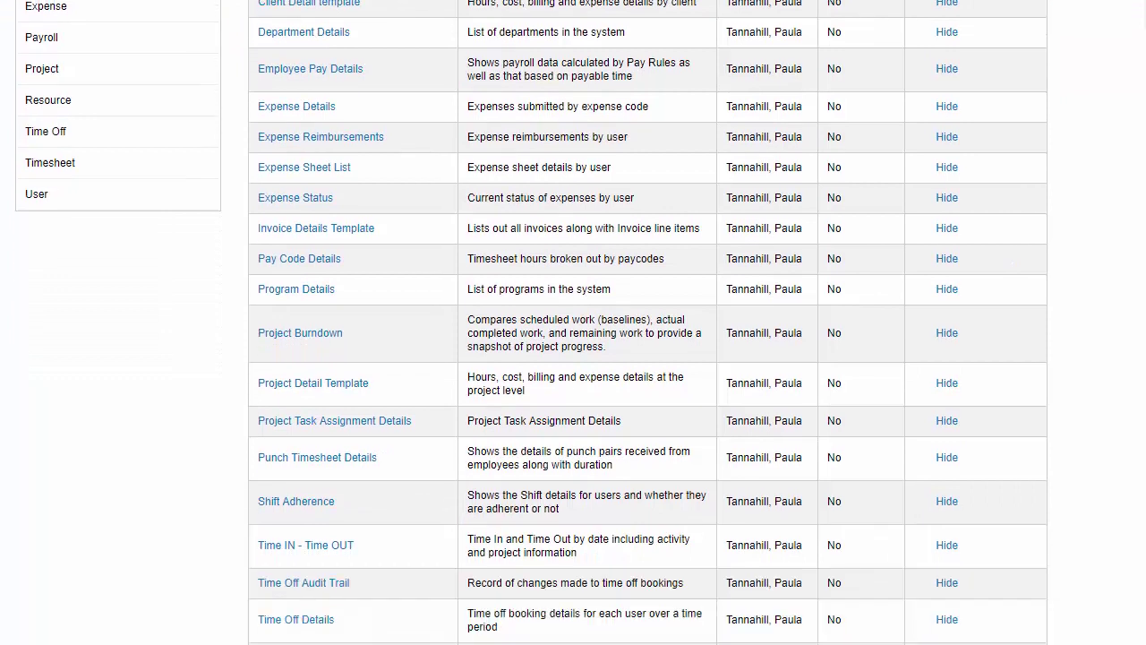
scroll(573, 358, down, 1)
scroll(573, 359, down, 1)
scroll(573, 358, down, 1)
scroll(573, 358, down, 1)
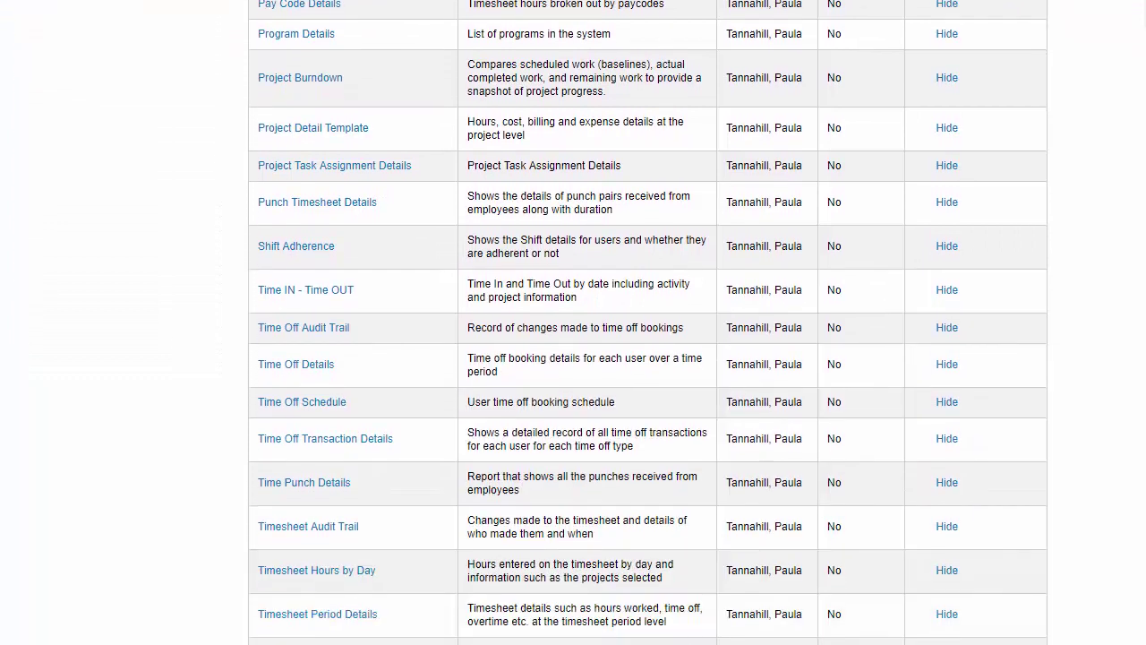
scroll(573, 358, down, 1)
scroll(573, 358, down, 1)
scroll(573, 358, down, 1)
scroll(574, 358, down, 1)
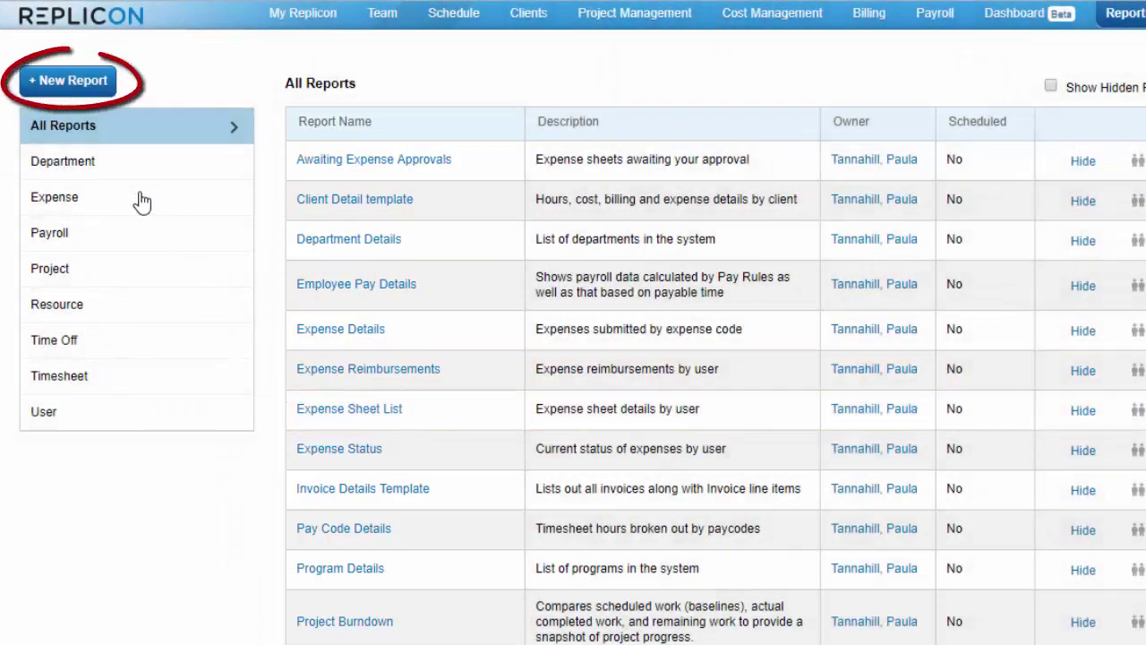
click(92, 88)
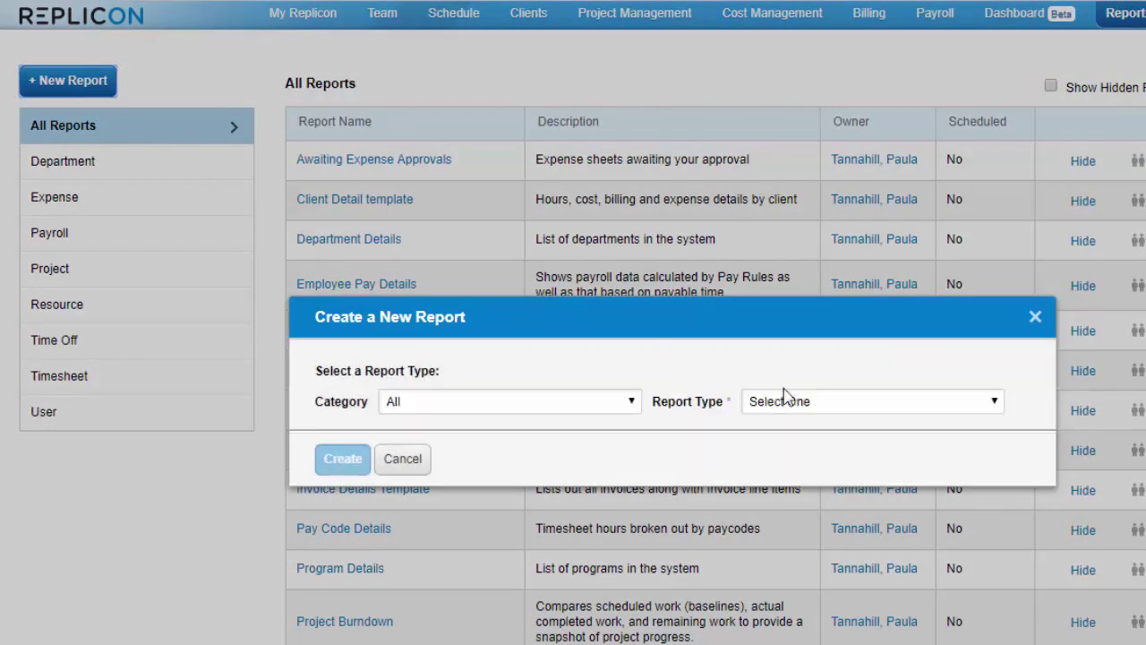
click(800, 402)
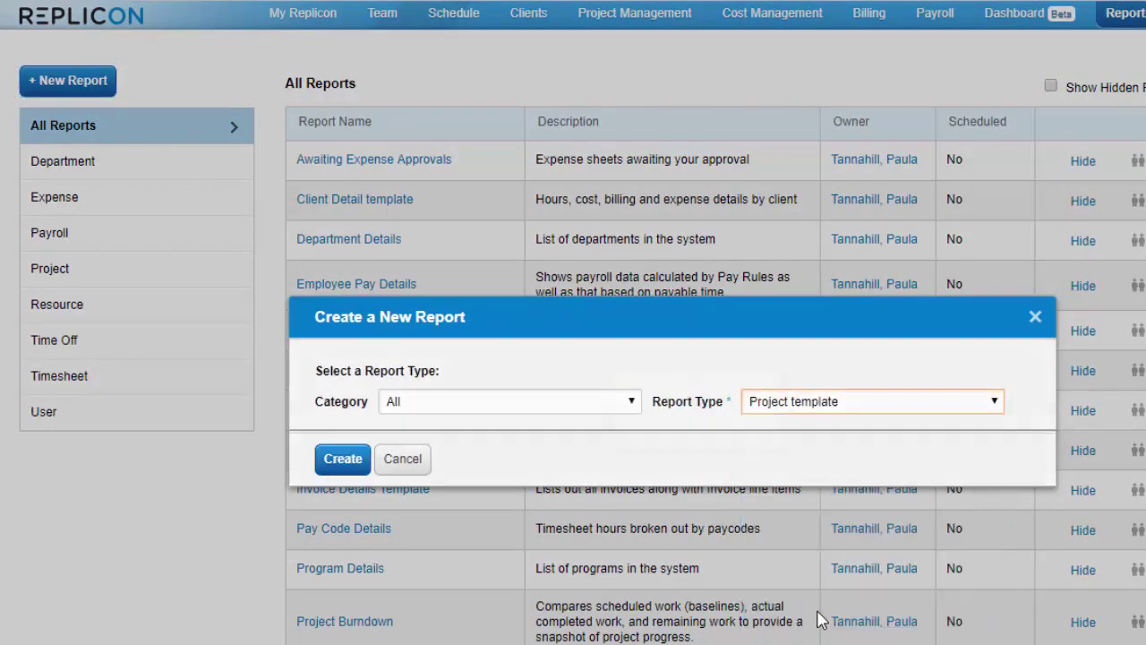
click(816, 602)
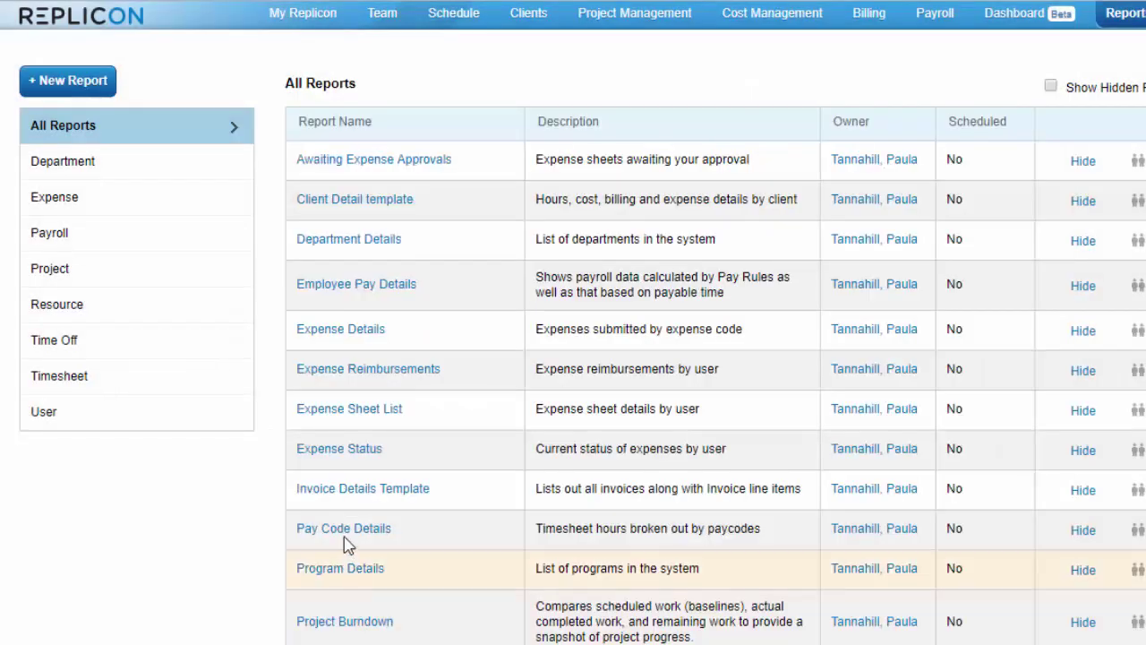
- Review the Expense Sheet List report's settings, then open Awaiting Expense Approvals from Reports
click(364, 415)
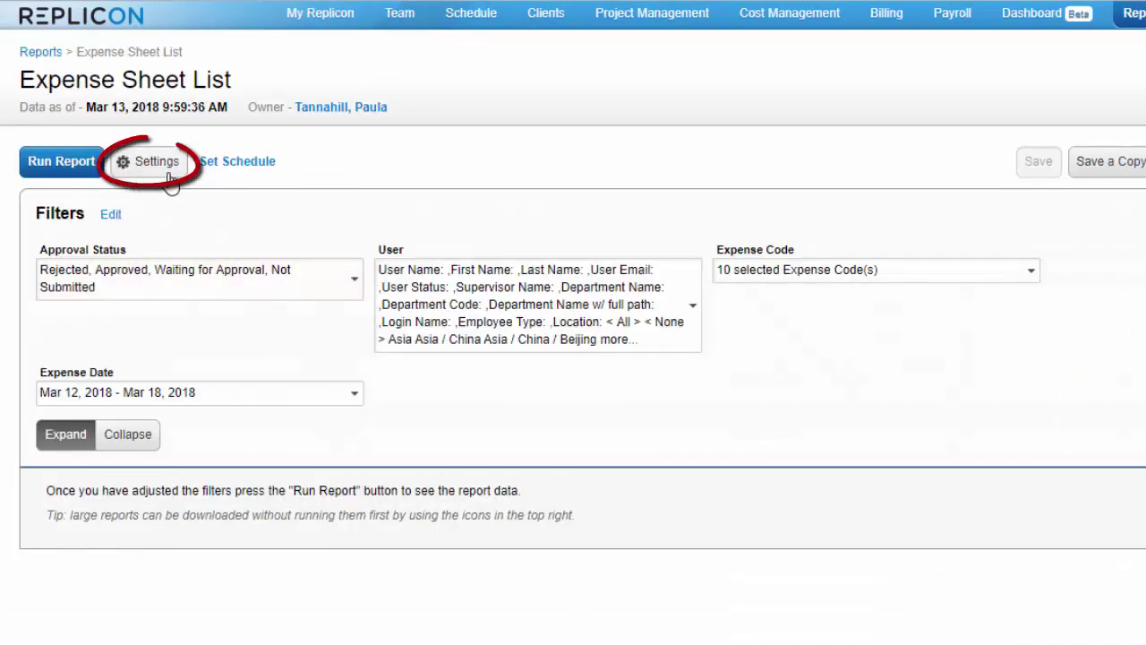
click(168, 176)
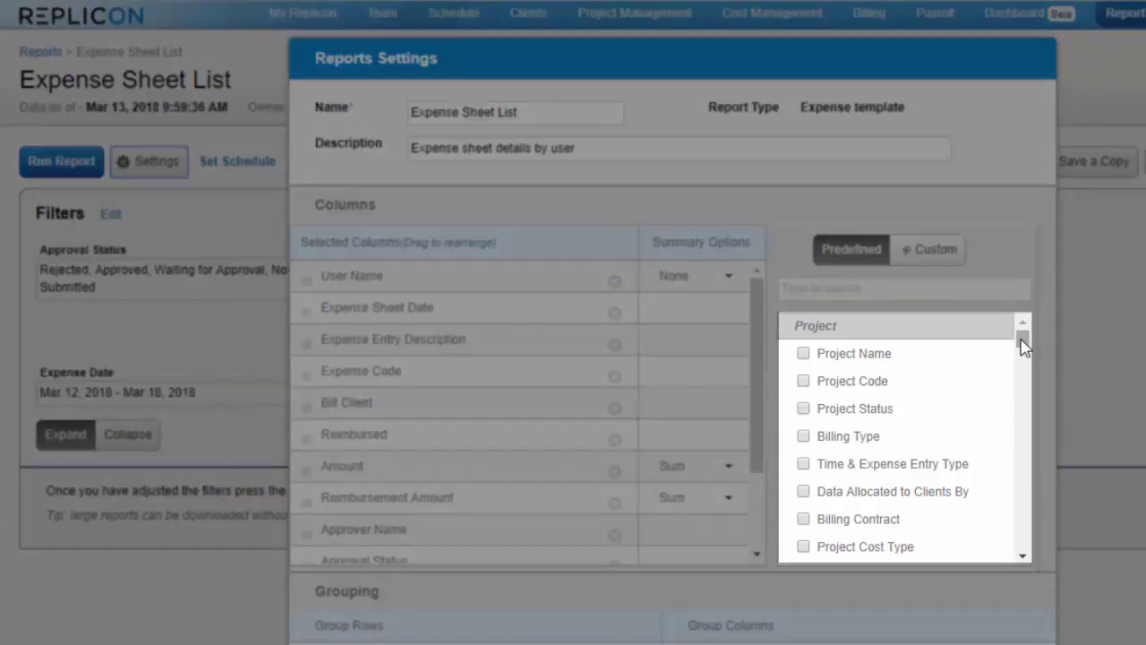
drag(1022, 338, 1044, 545)
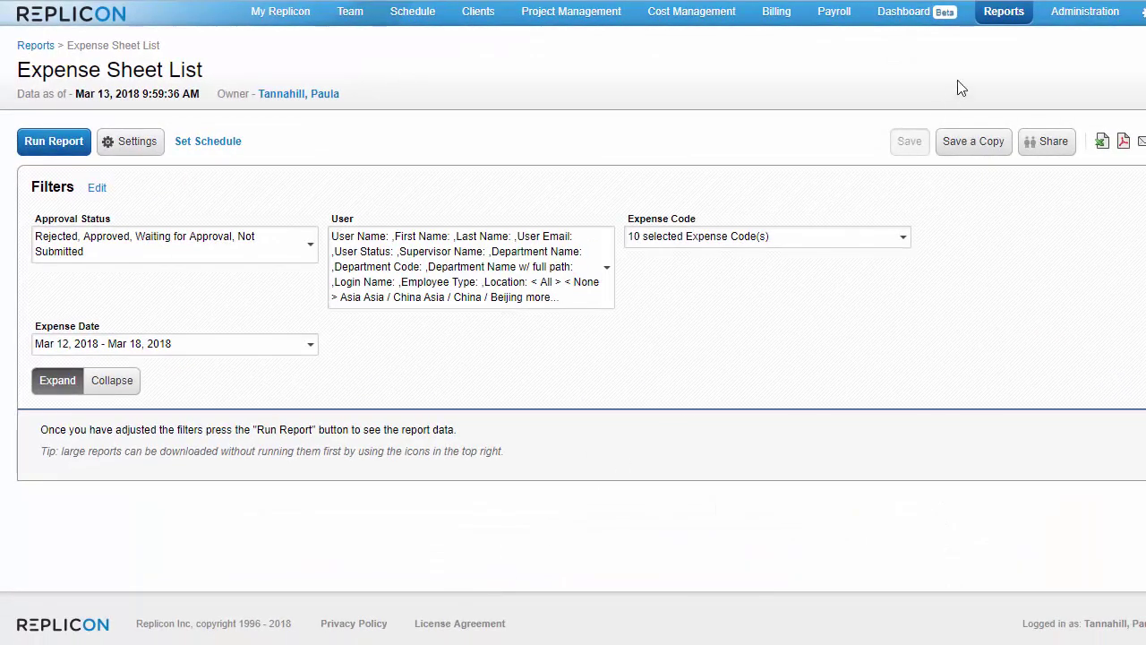
click(1001, 18)
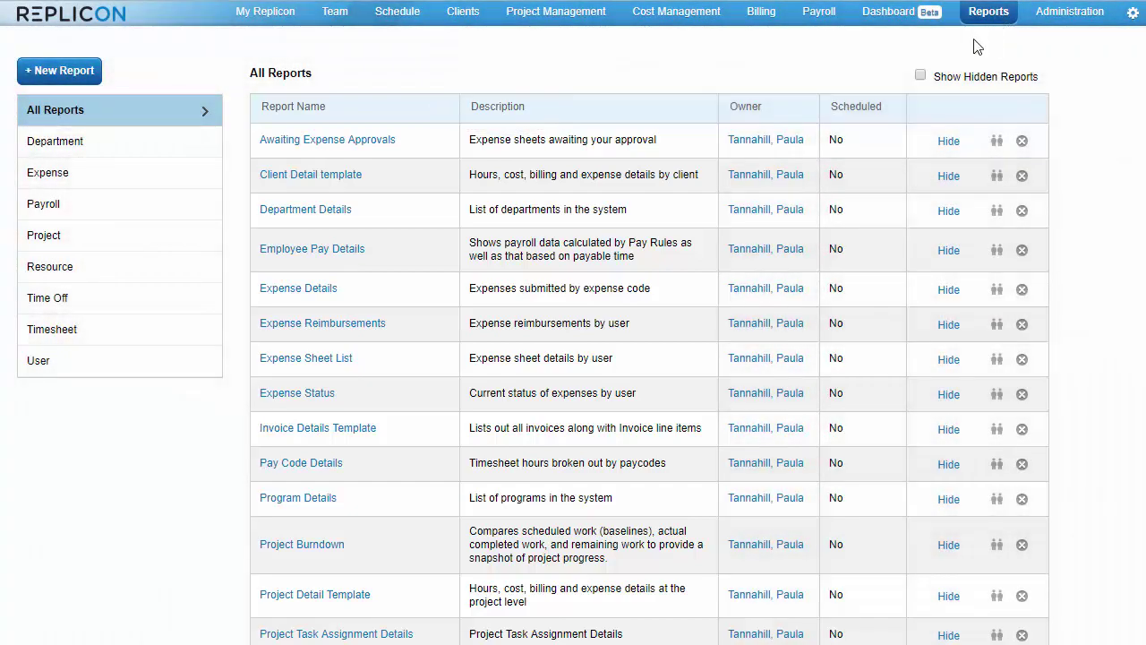
click(389, 146)
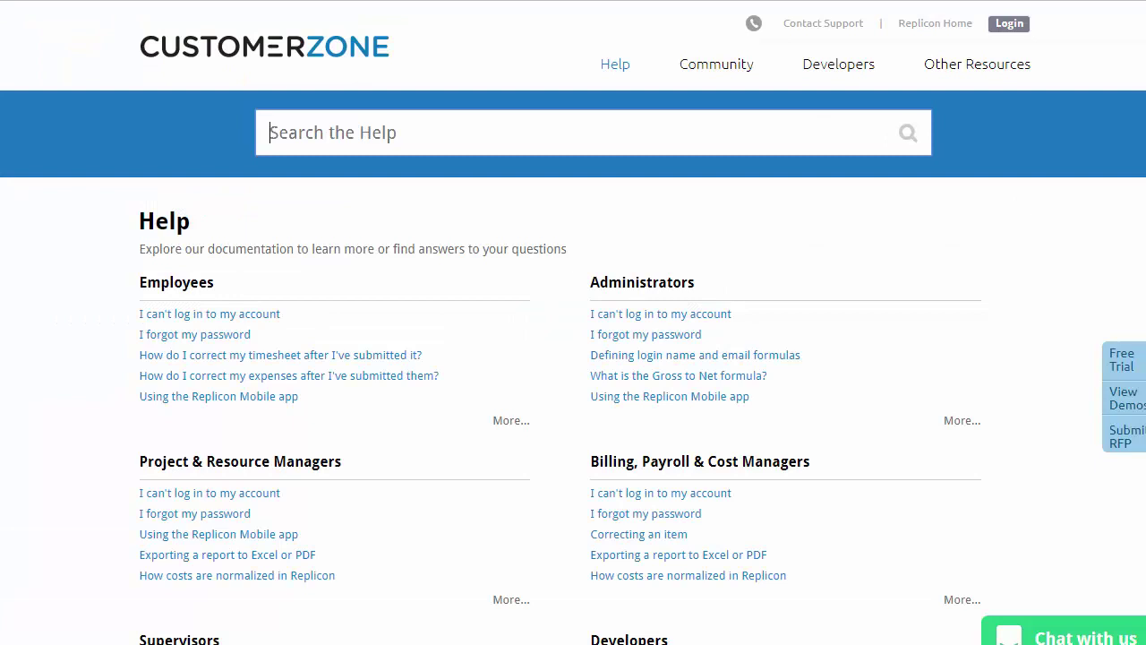
- Search CustomerZone Help for 'reports field matrix'
text(r)
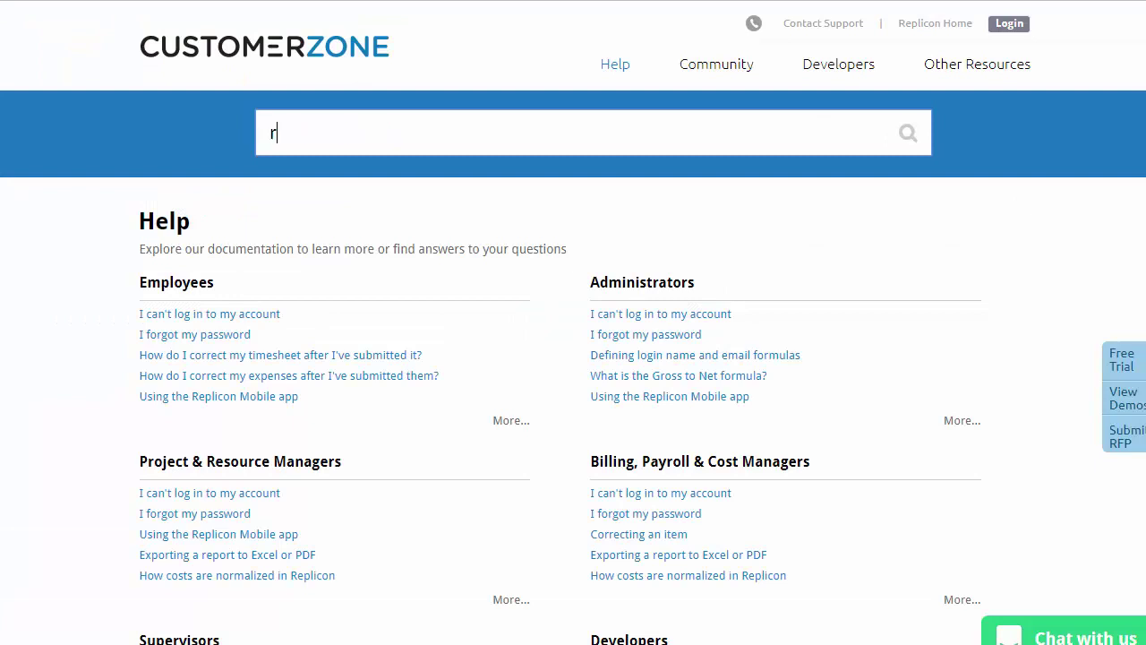
text(eports field matrix)
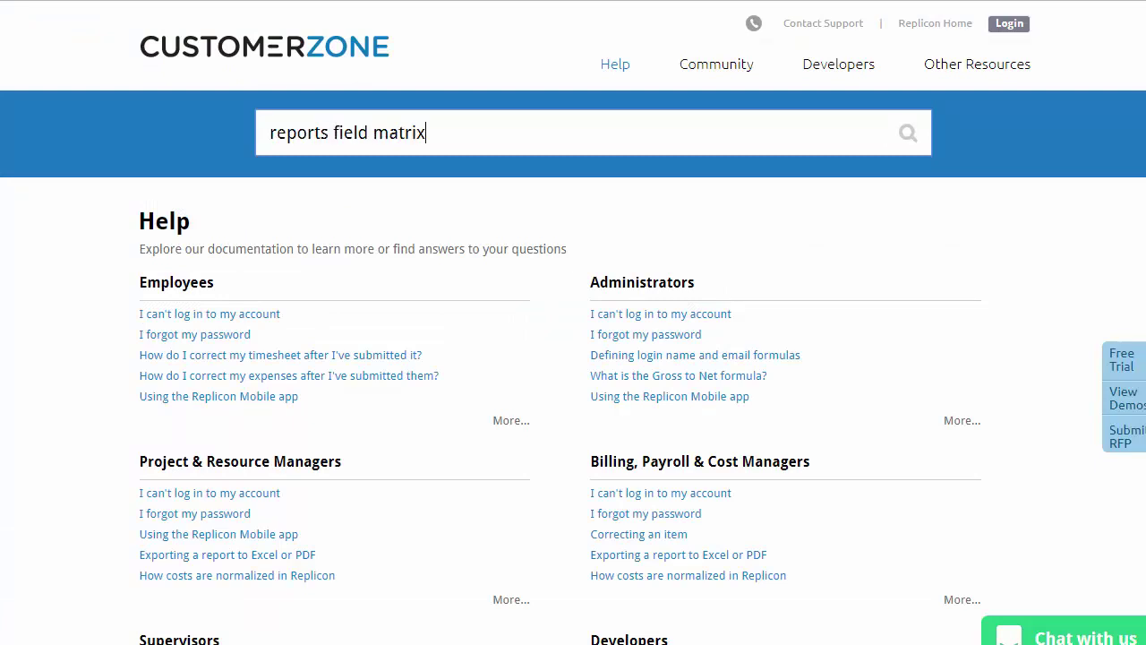
key(Return)
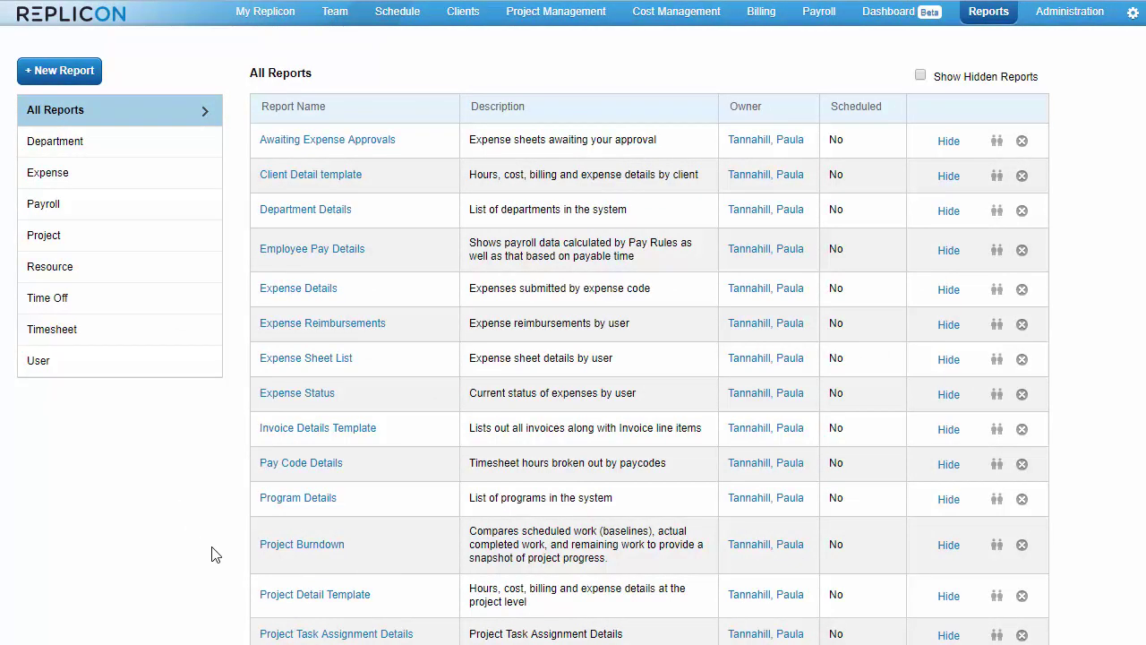
- Open the Project Detail Template settings and add the Project Code column by searching 'project code'
click(345, 598)
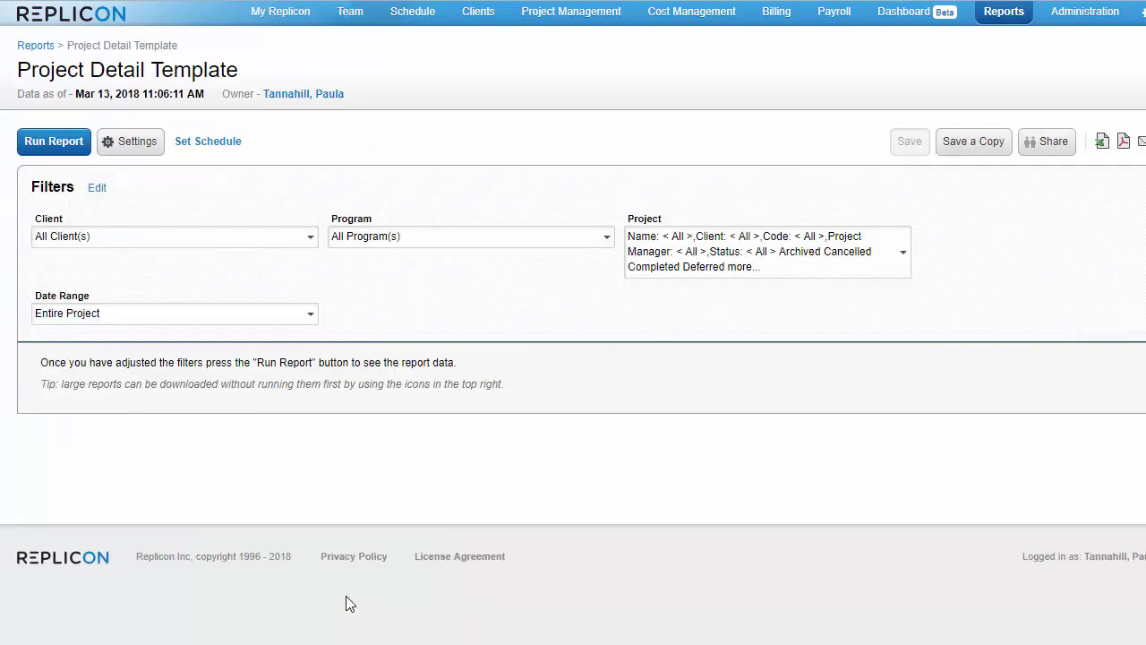
click(148, 156)
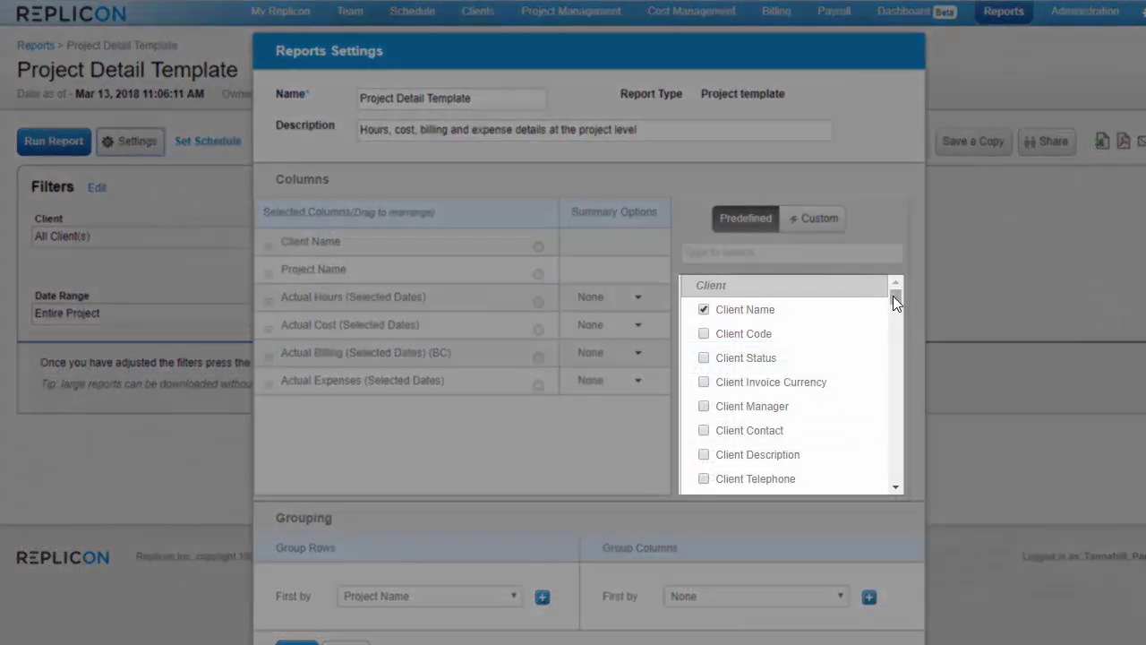
drag(895, 296, 898, 490)
click(779, 253)
text(project)
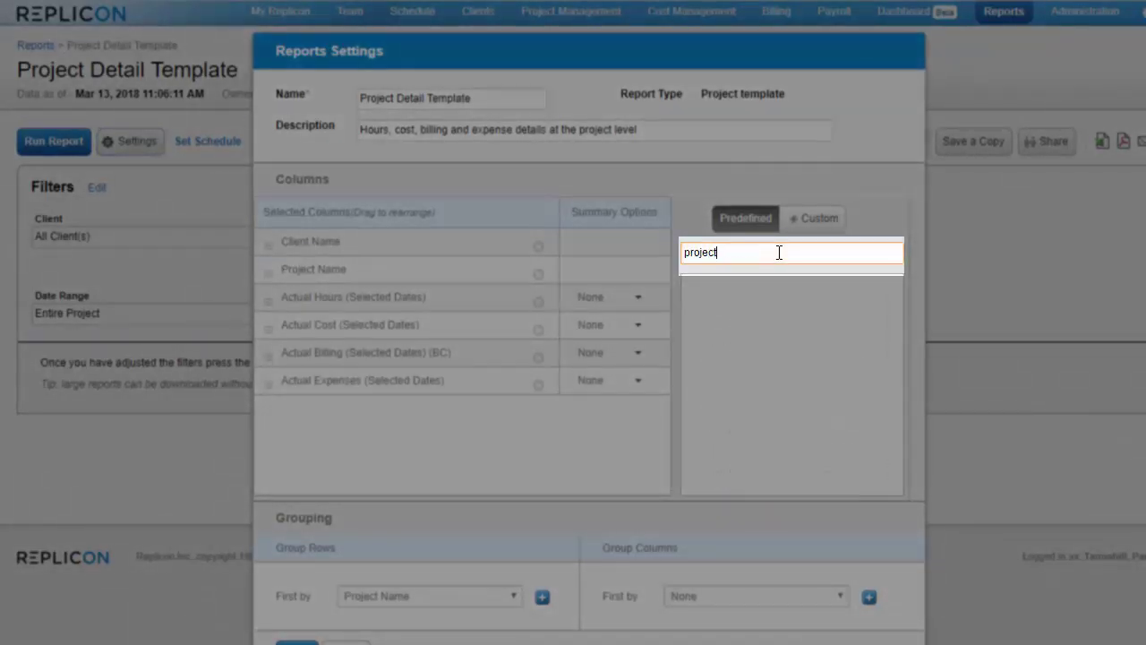
text( c)
text(ode)
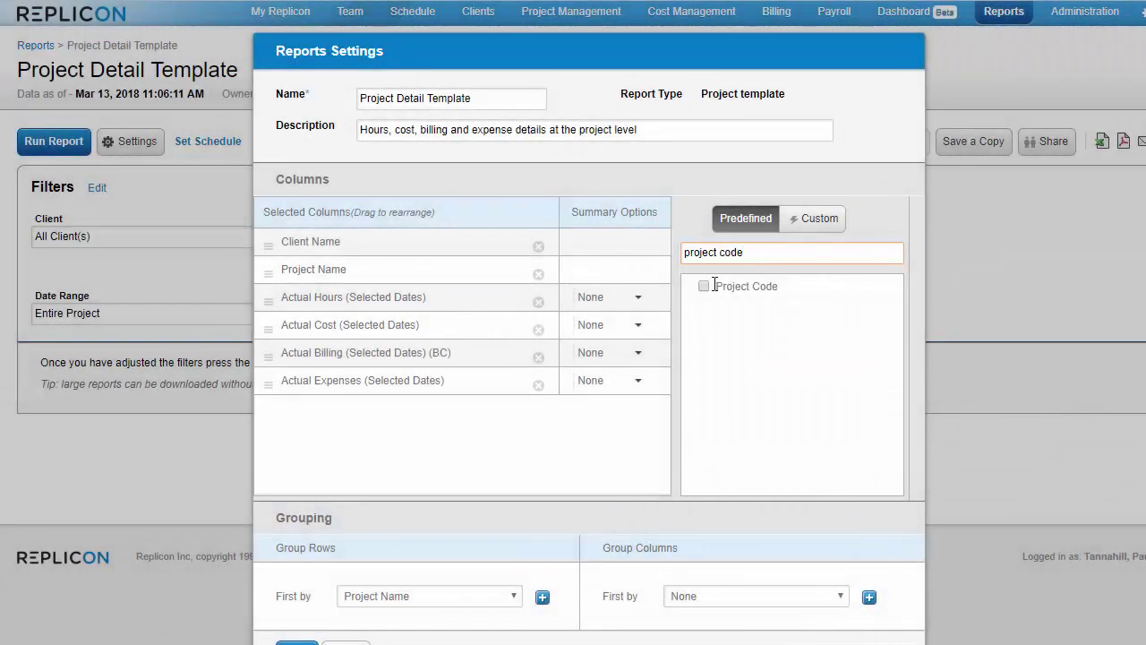
click(704, 287)
- Start a new Labor+Exp custom column and put Actual Cost (All Dates) in its formula
click(828, 224)
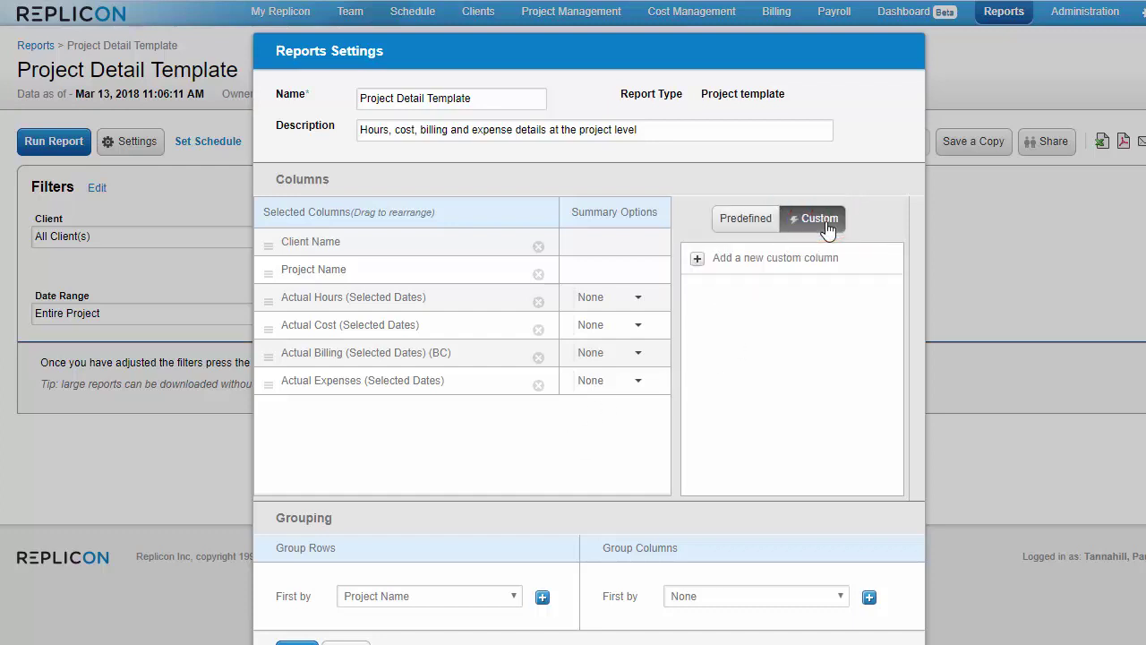
click(695, 261)
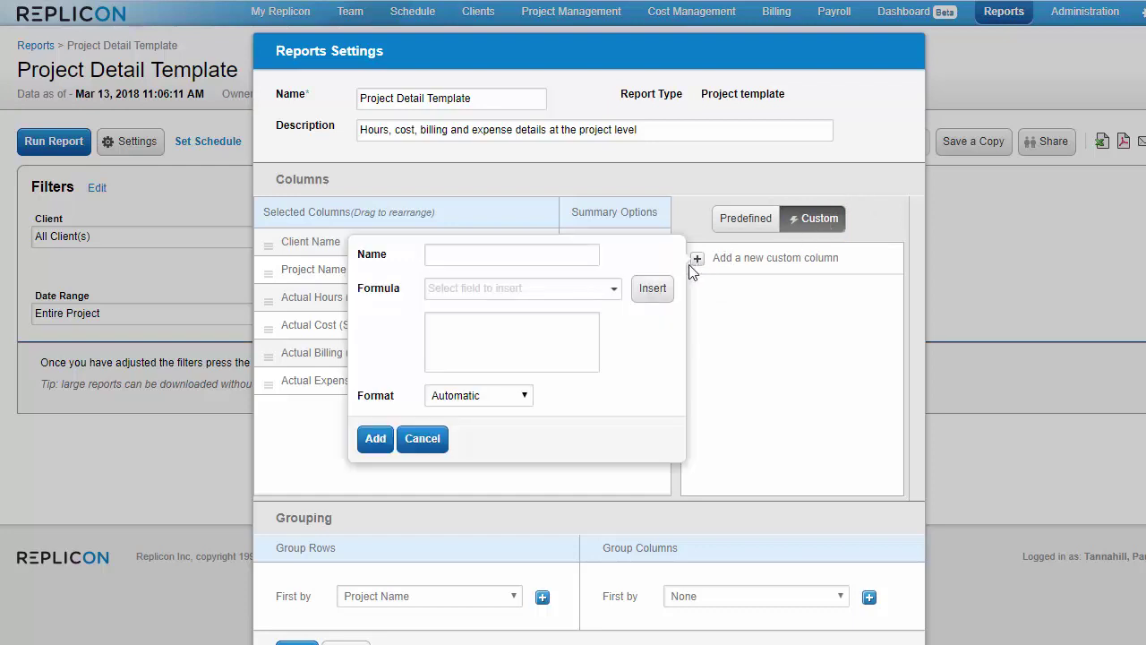
click(574, 254)
text(bor+Exp)
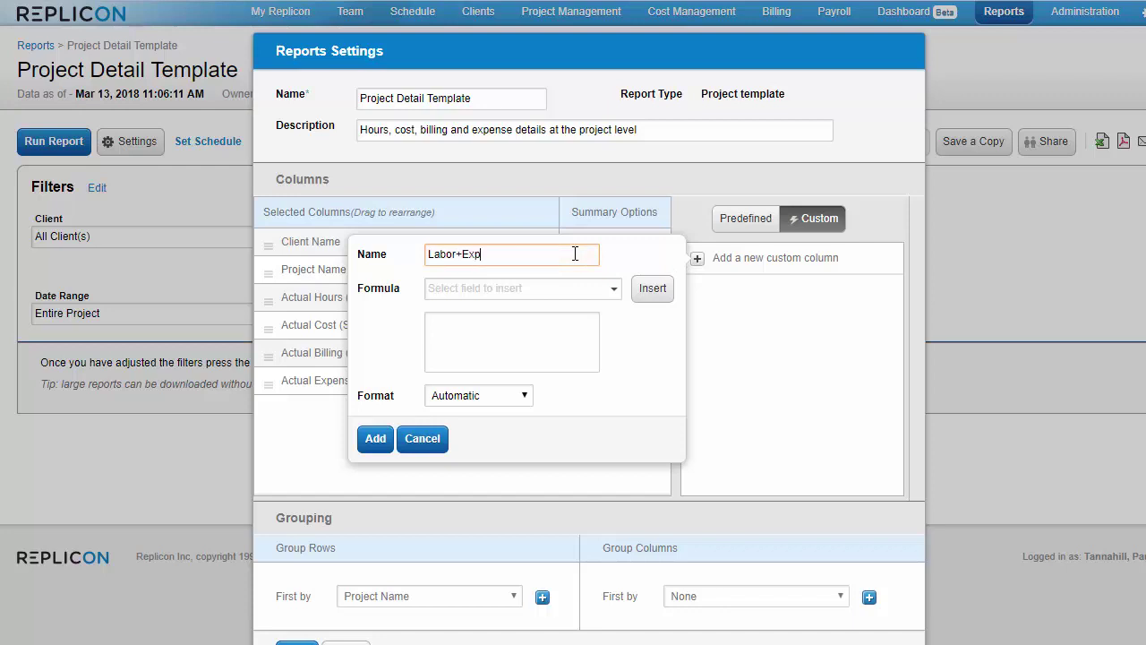
click(611, 287)
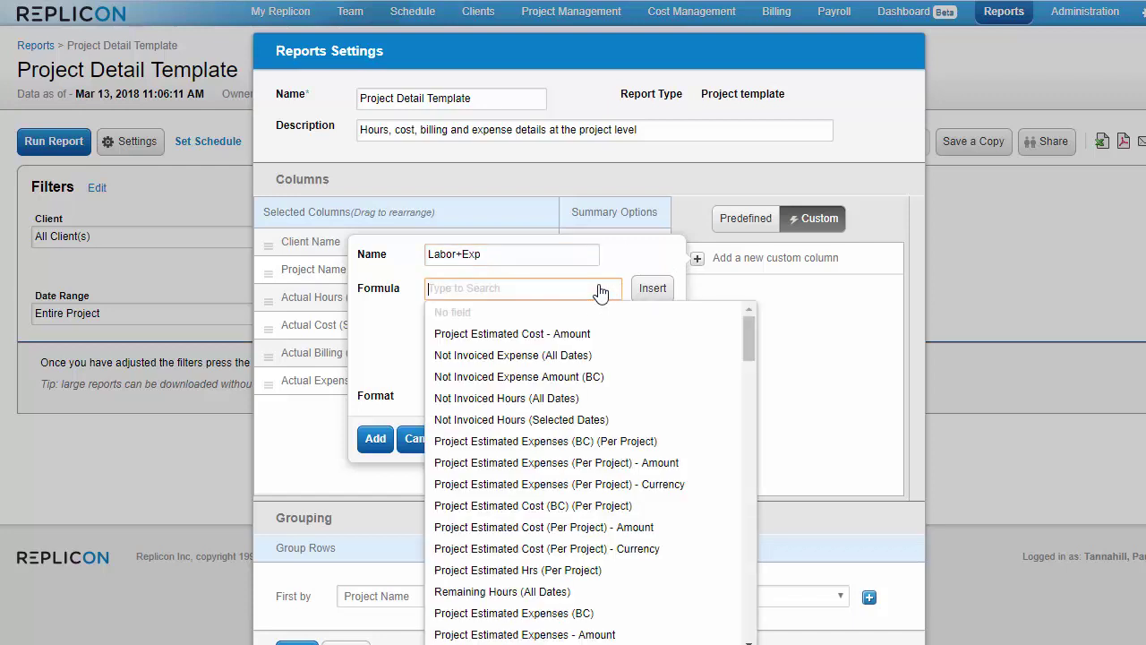
text(actual co)
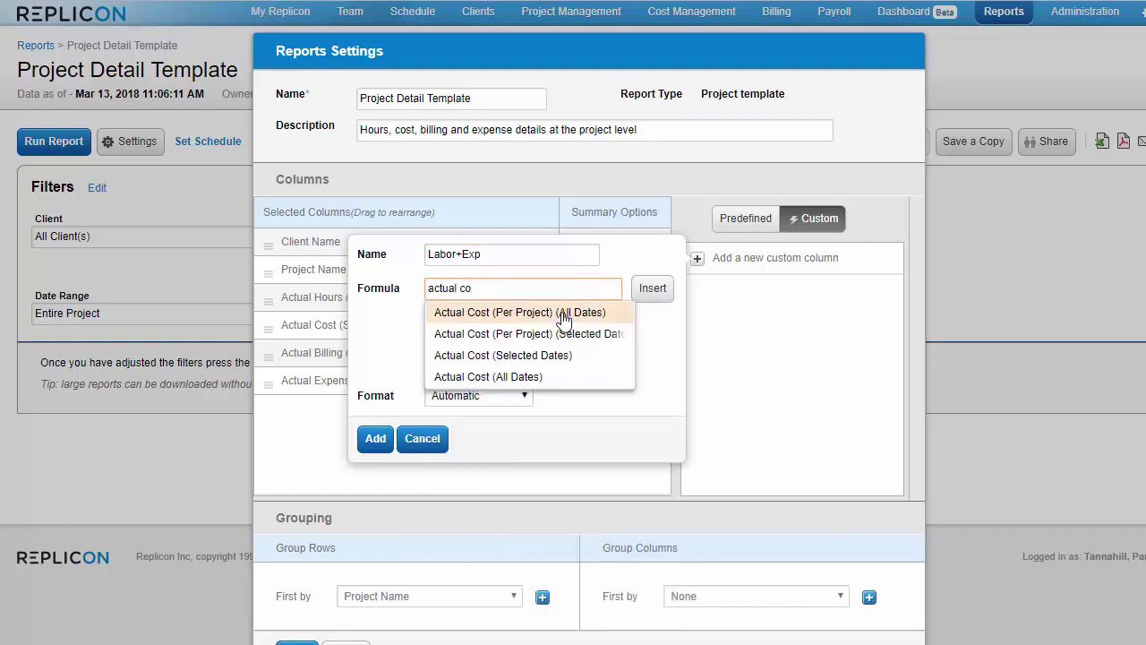
click(553, 377)
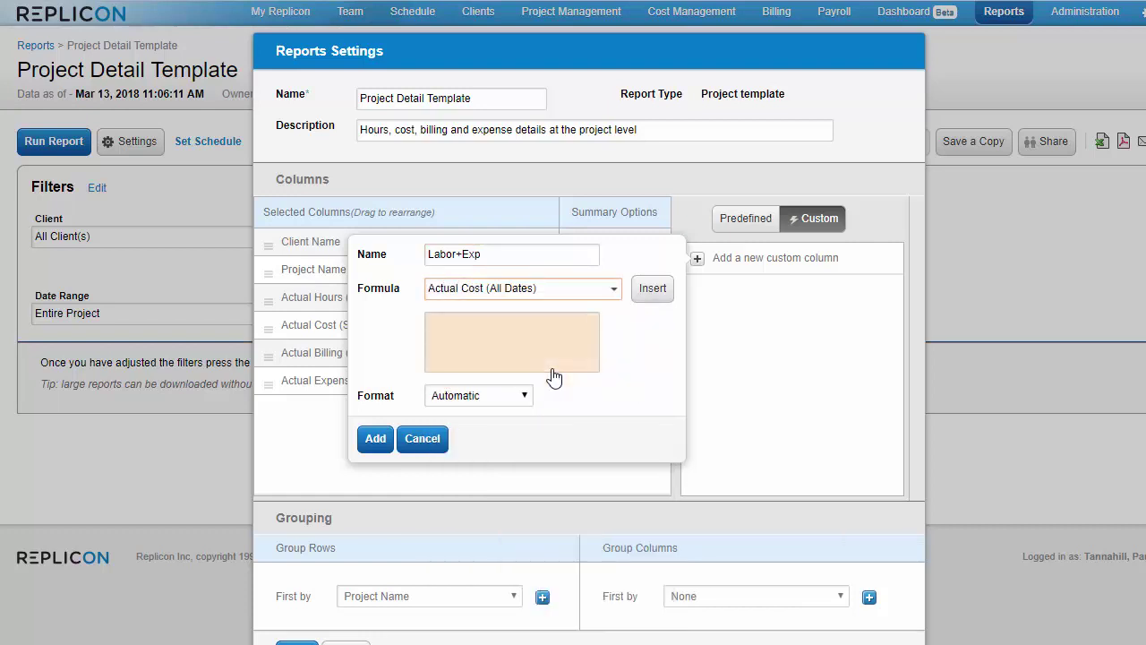
click(650, 289)
- Add Actual Expenses (All Dates) to the formula and save the custom column
click(616, 291)
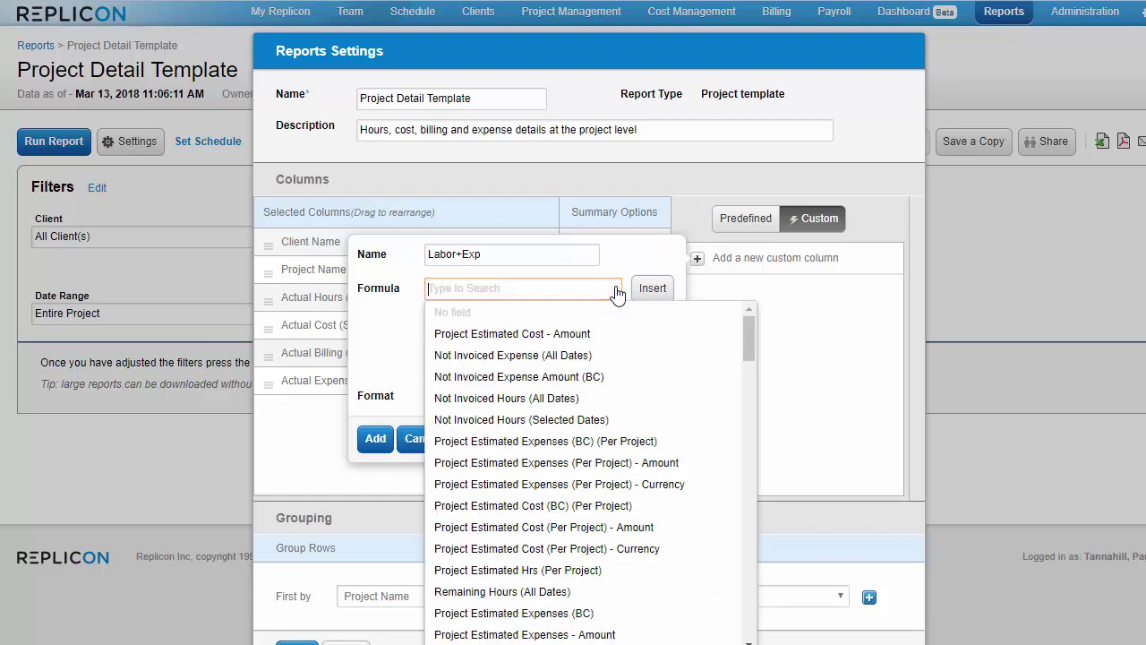
text(actual )
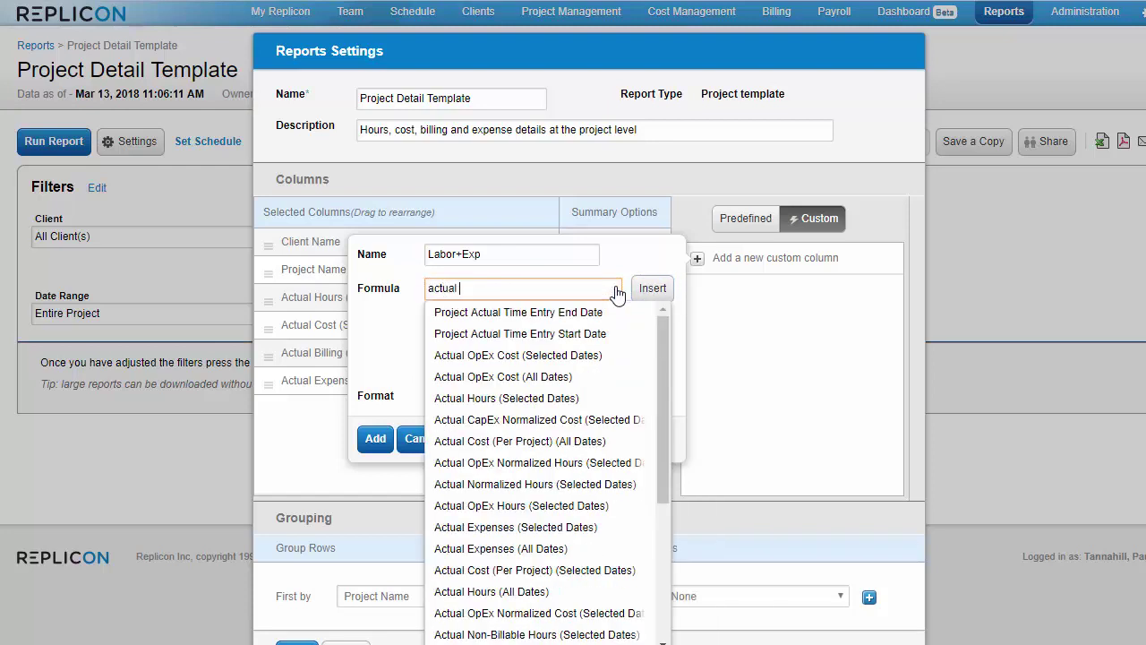
text(exp)
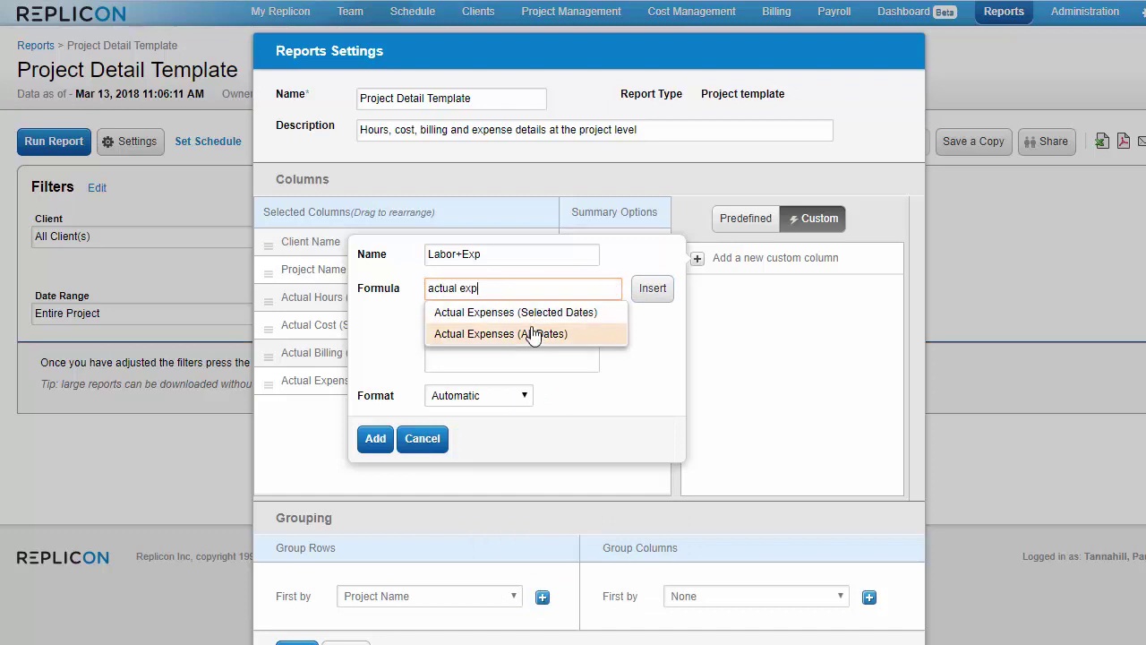
click(532, 333)
click(650, 290)
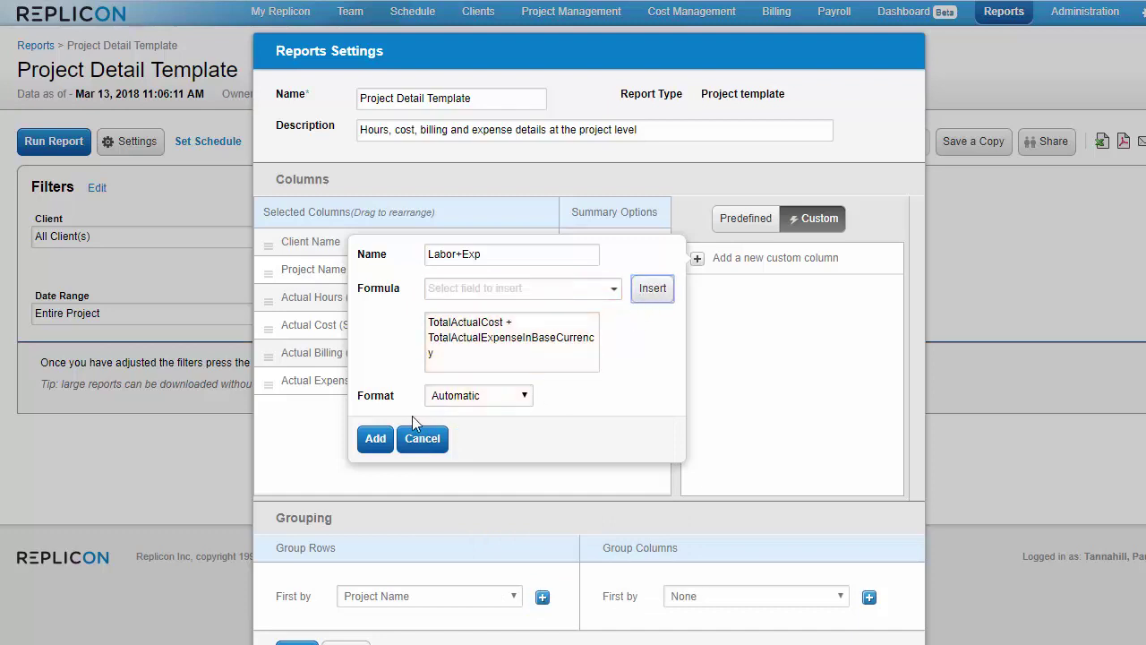
click(376, 438)
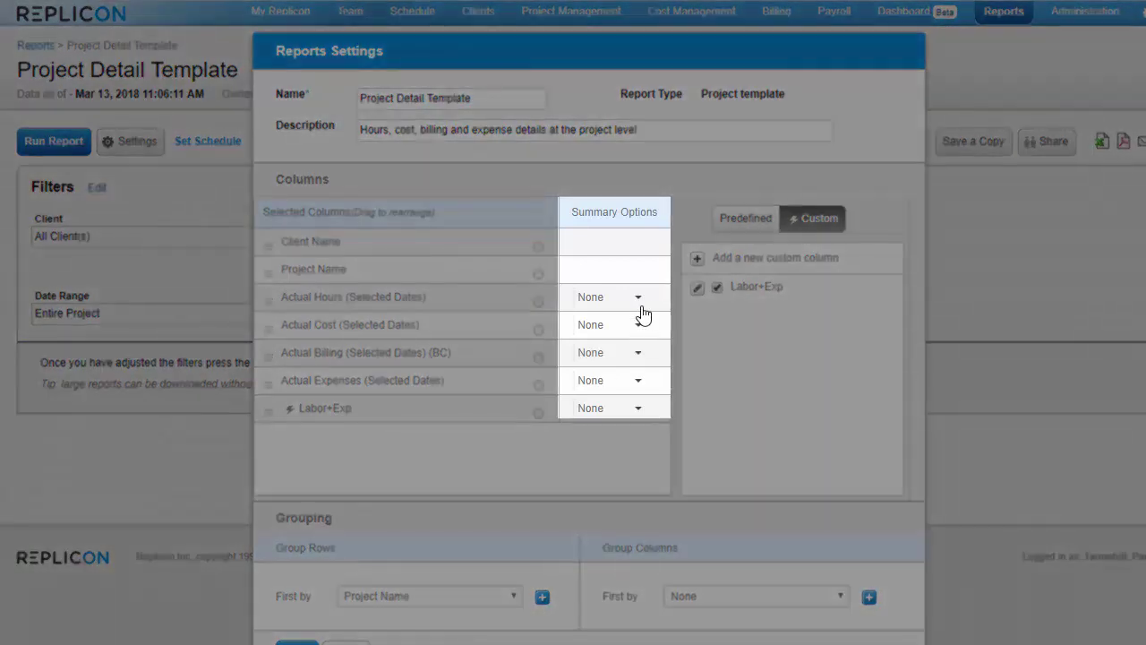
- Summarise Actual Hours (Selected Dates) by Sum and Actual Cost (Selected Dates) by Maximum
click(641, 300)
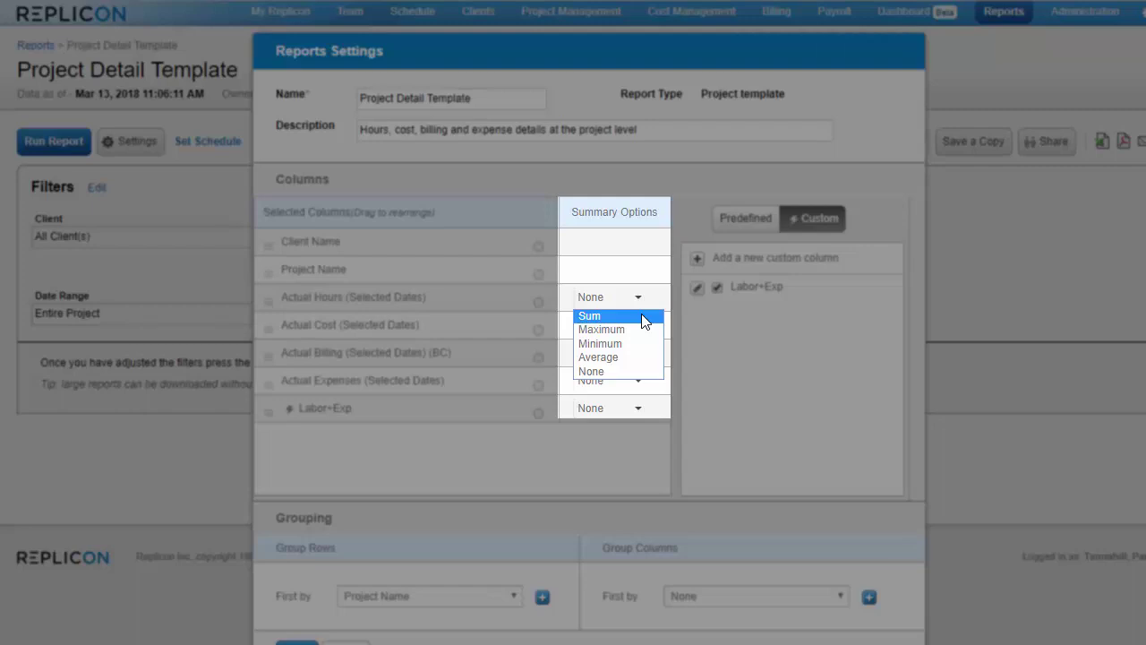
click(641, 317)
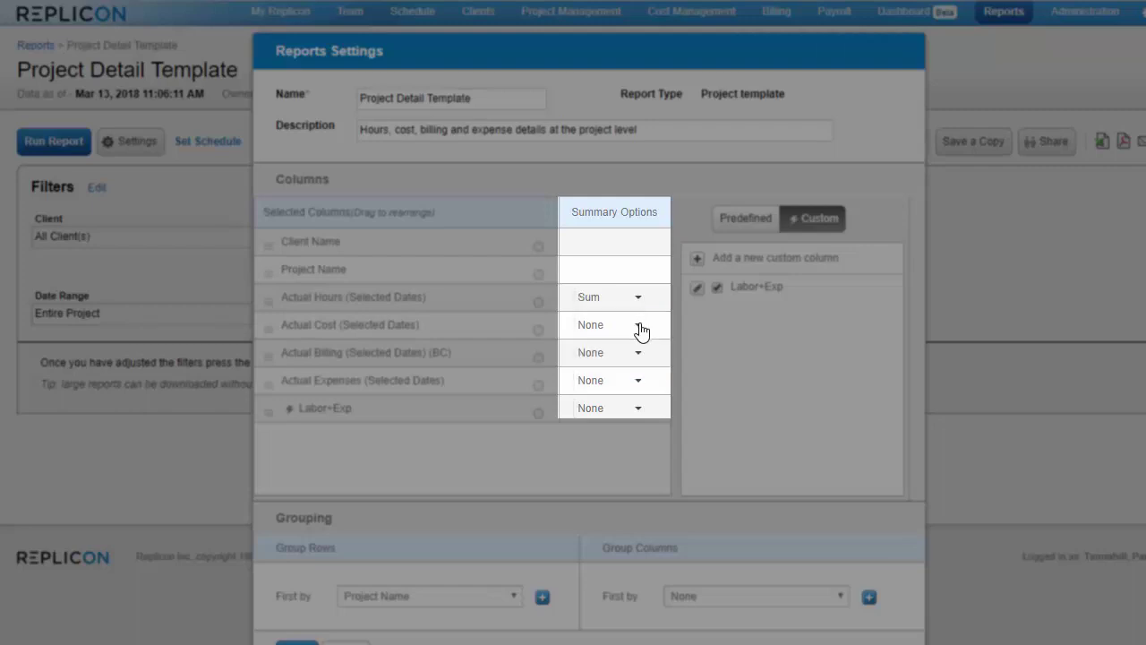
click(641, 328)
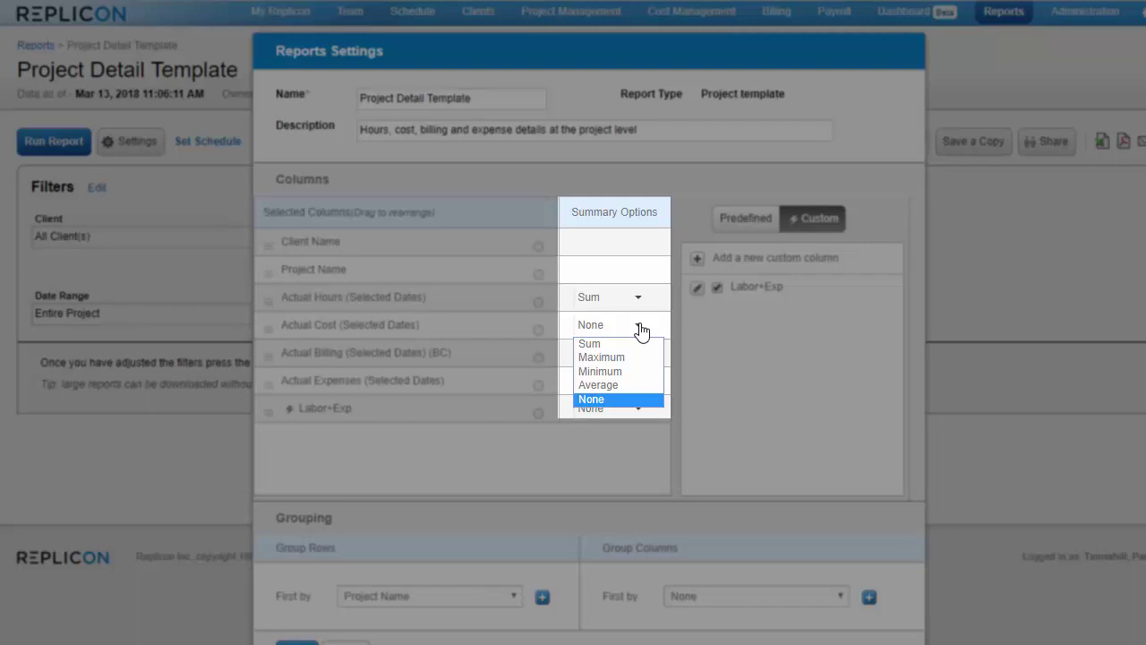
click(634, 359)
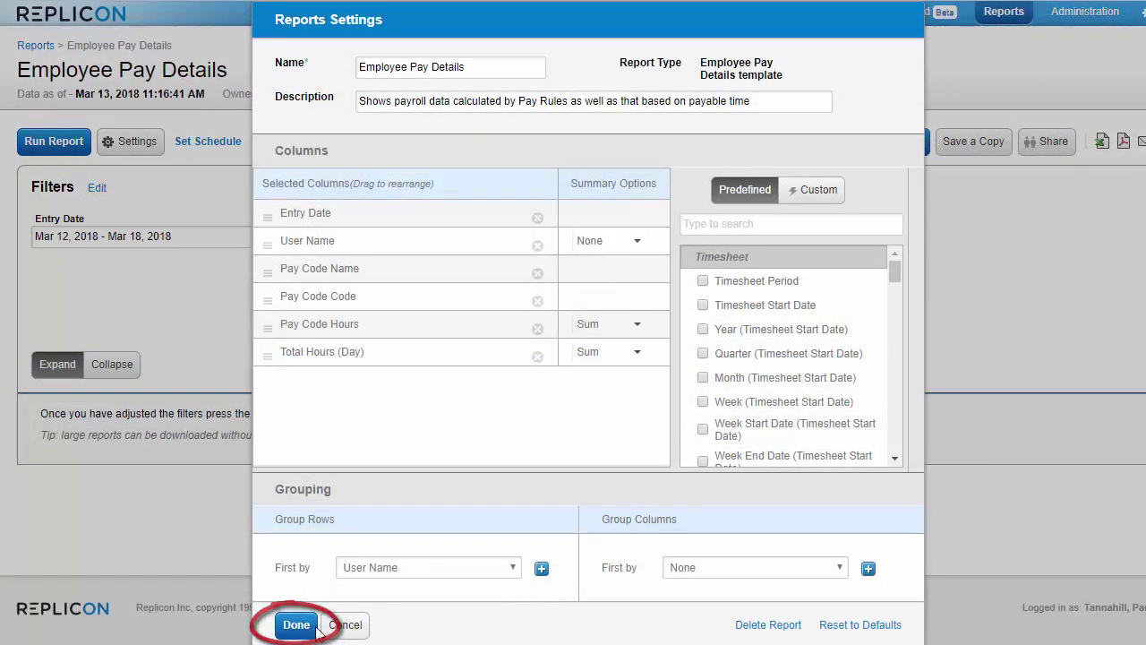
- Close the Employee Pay Details report settings with Done
click(305, 629)
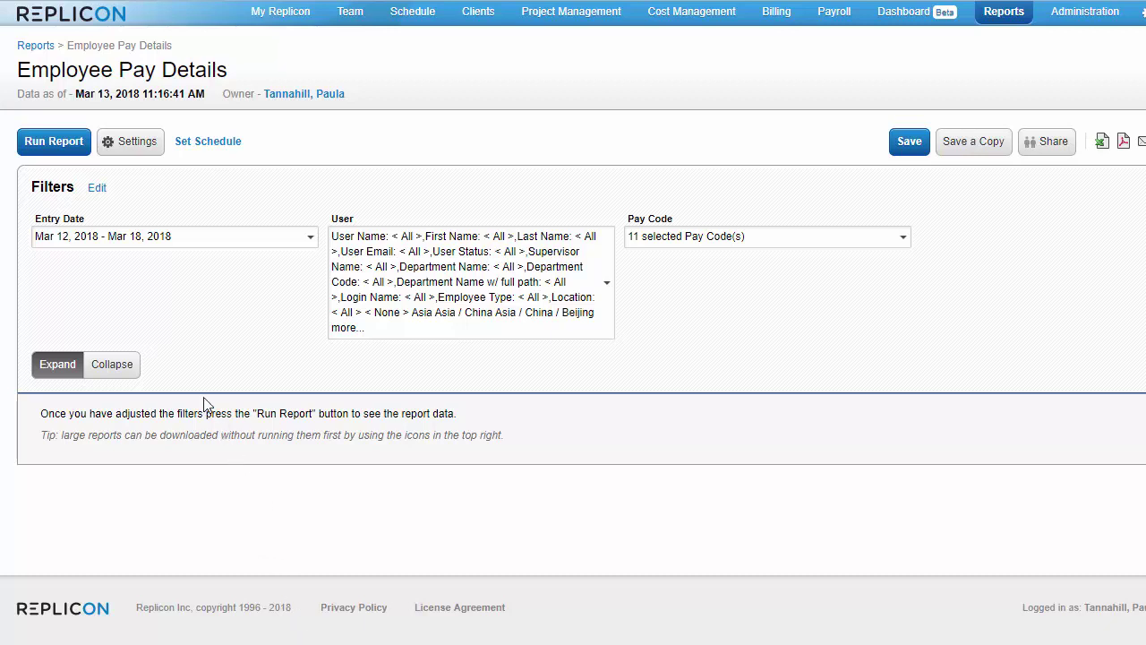
- Edit the report filters to enable Location and disable Pay Code
click(96, 189)
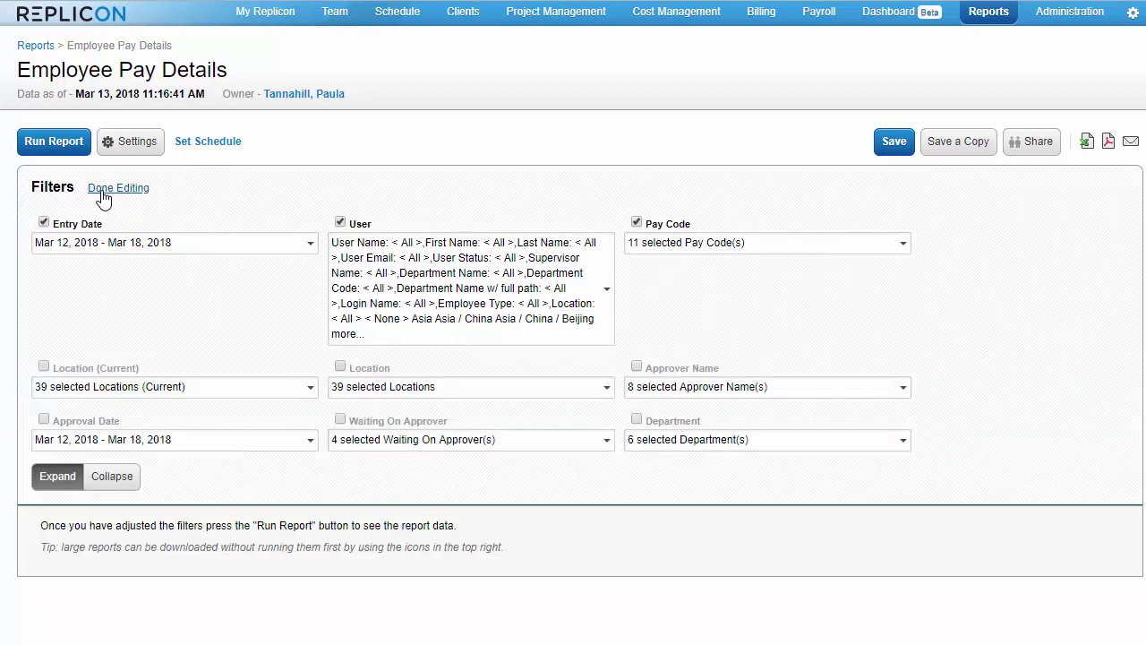
click(341, 366)
click(636, 223)
mouse_move(472, 288)
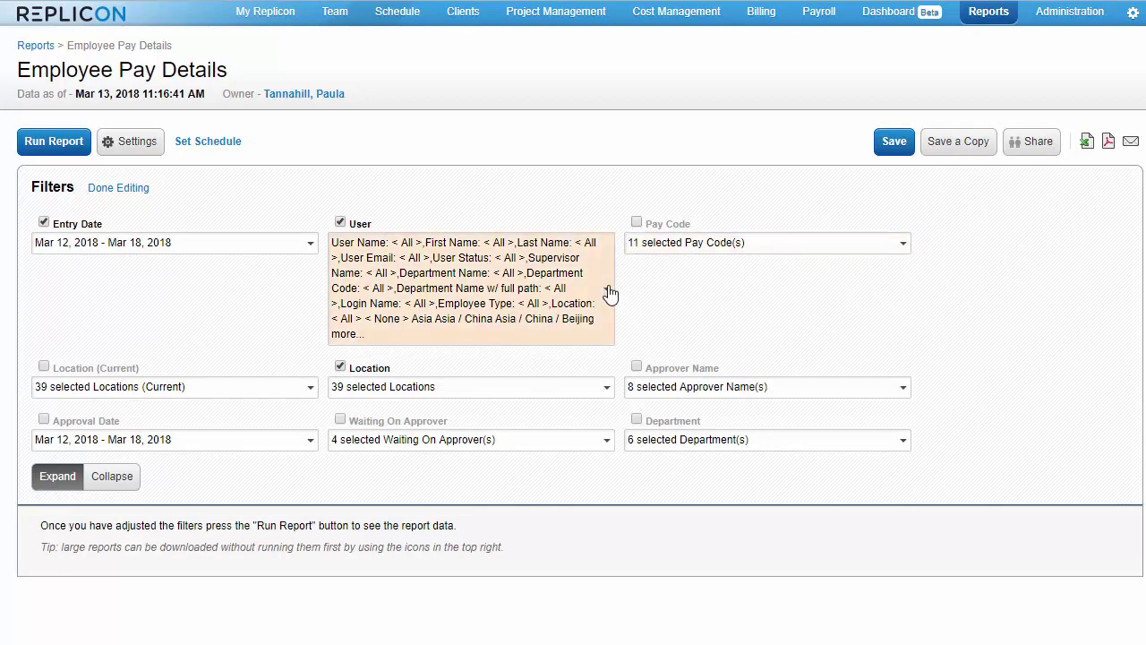
- Set the User filter to specific users, deselecting all and keeping a single user
click(608, 291)
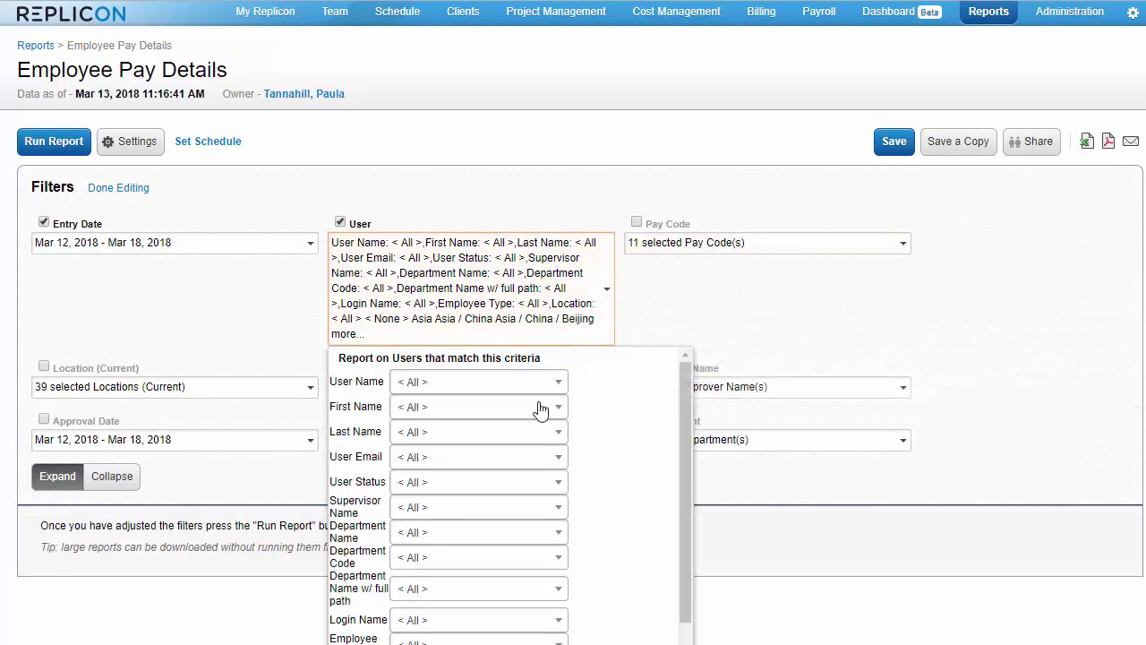
scroll(638, 454, down, 1)
scroll(636, 453, down, 1)
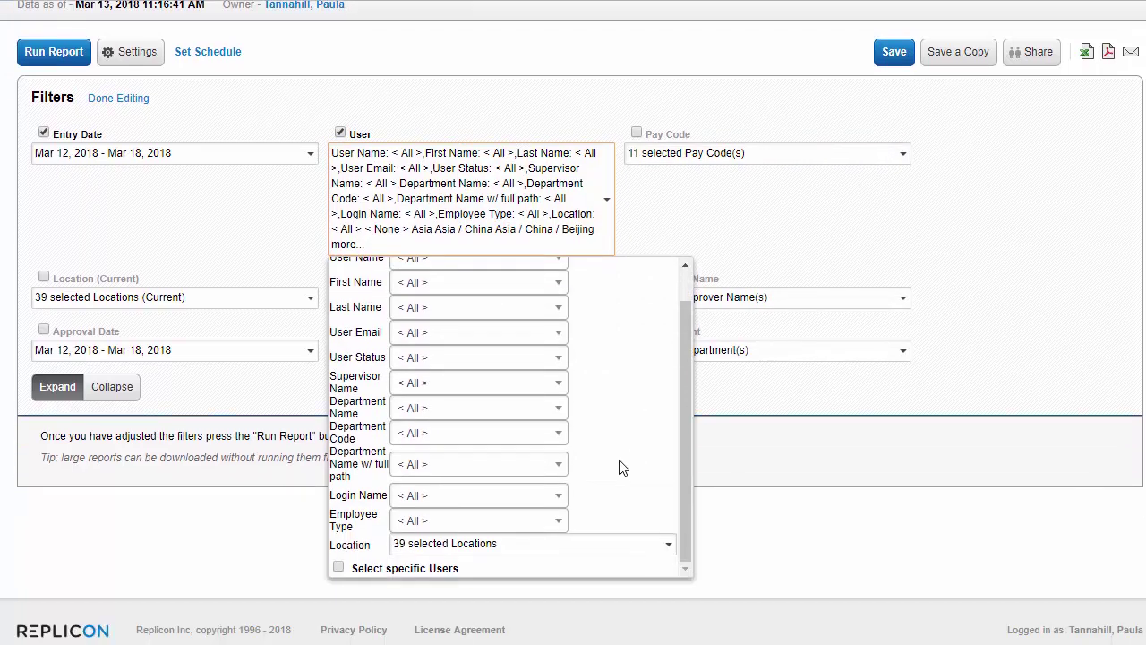
click(338, 568)
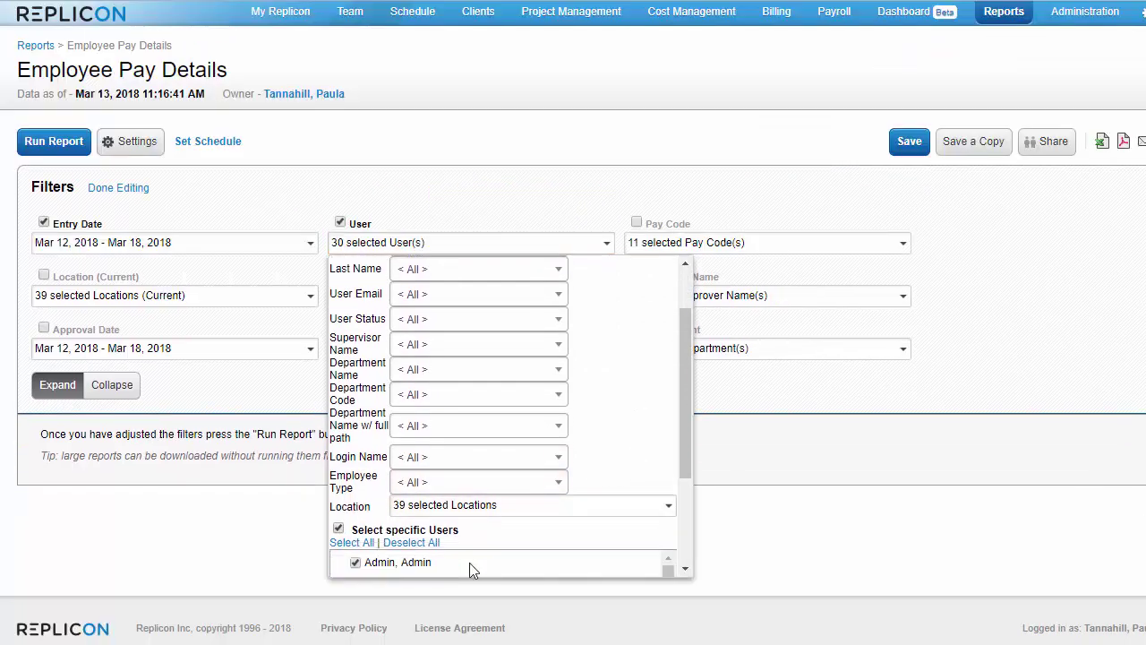
scroll(469, 562, down, 2)
scroll(467, 555, down, 2)
click(411, 489)
click(356, 518)
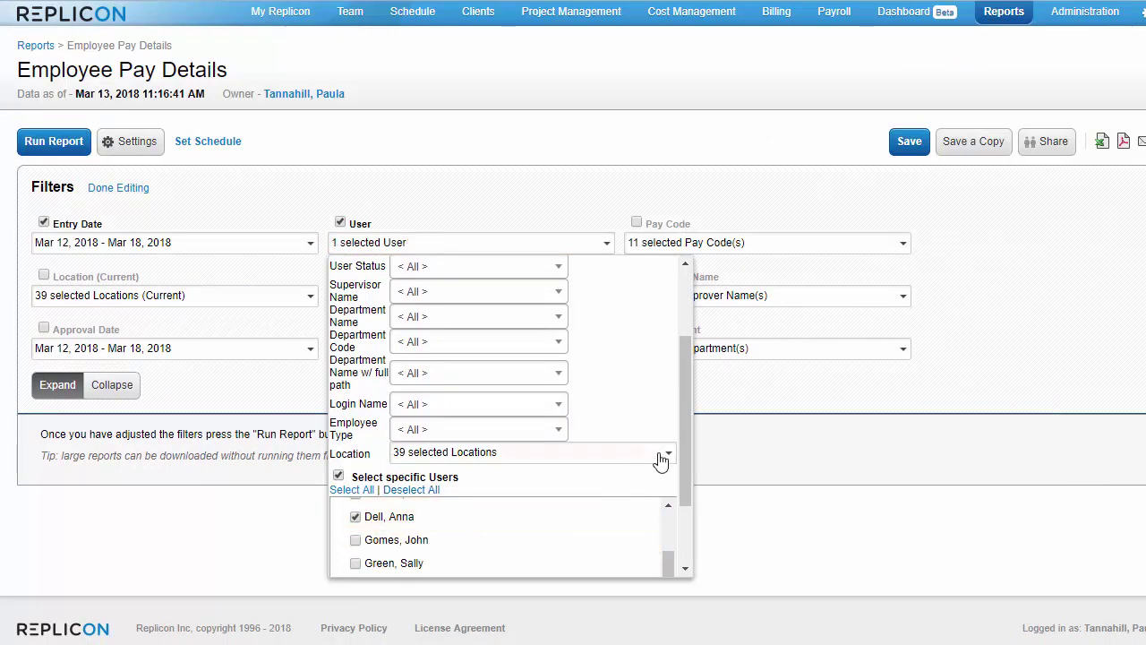
- Limit the users to one supervisor name and the HR department code
drag(687, 447, 685, 374)
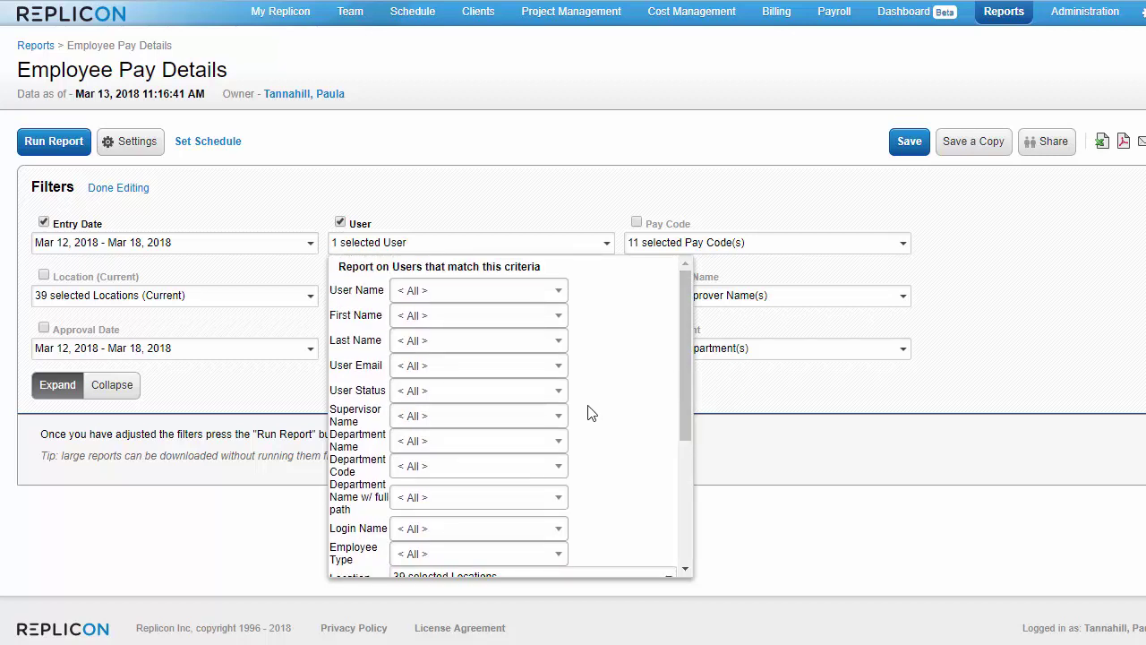
click(559, 417)
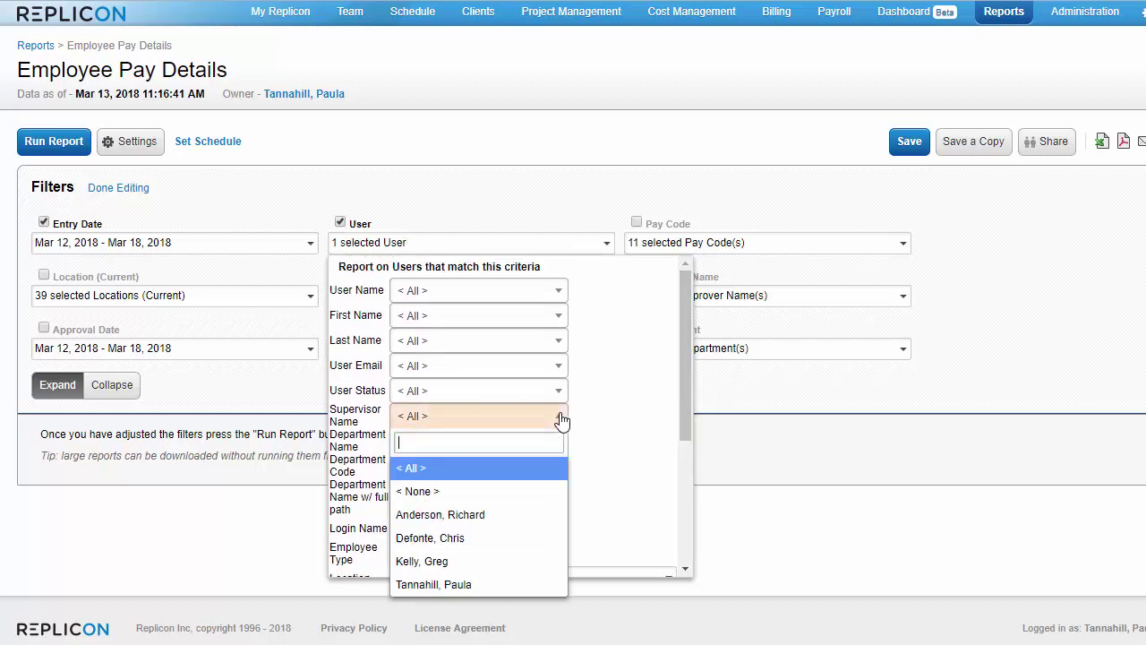
click(526, 538)
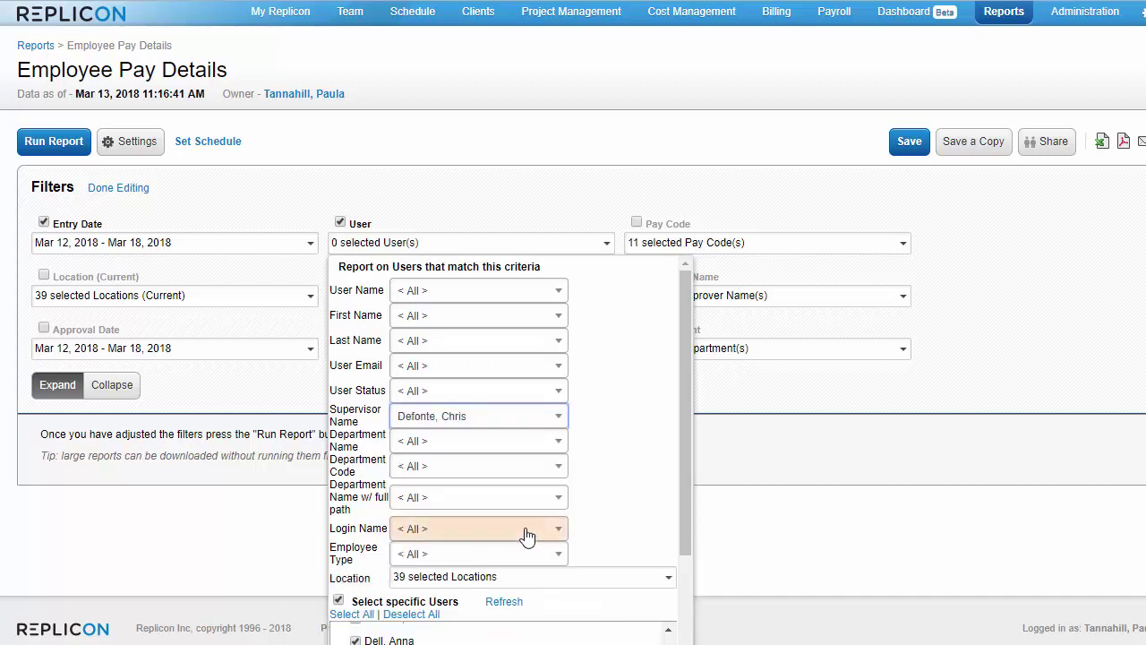
click(558, 466)
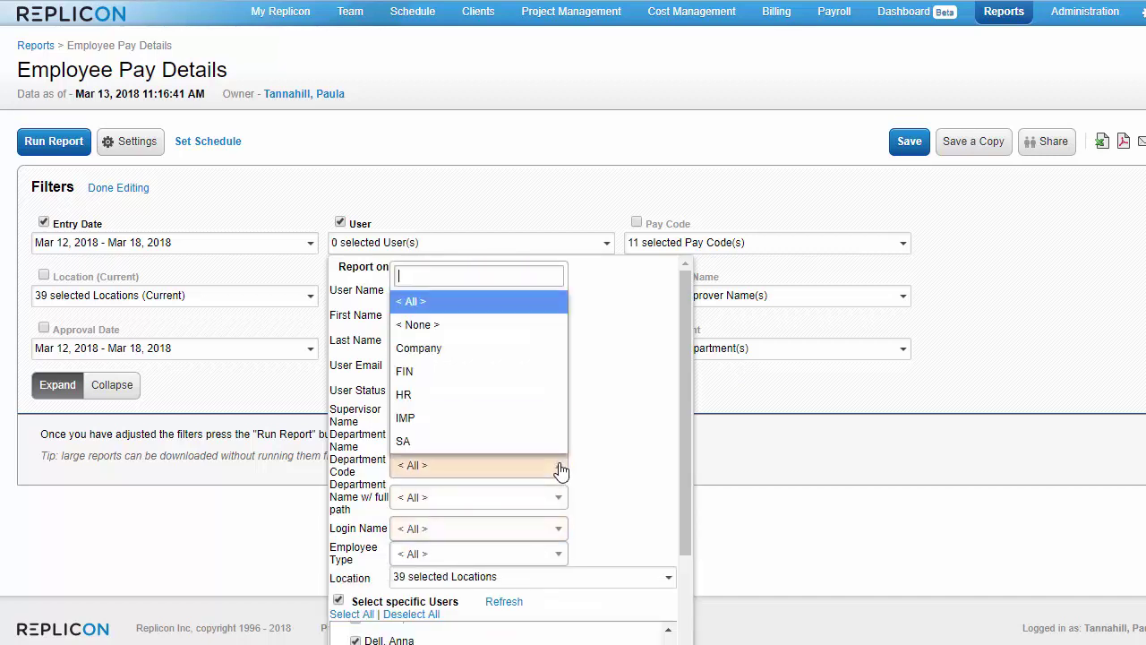
click(533, 396)
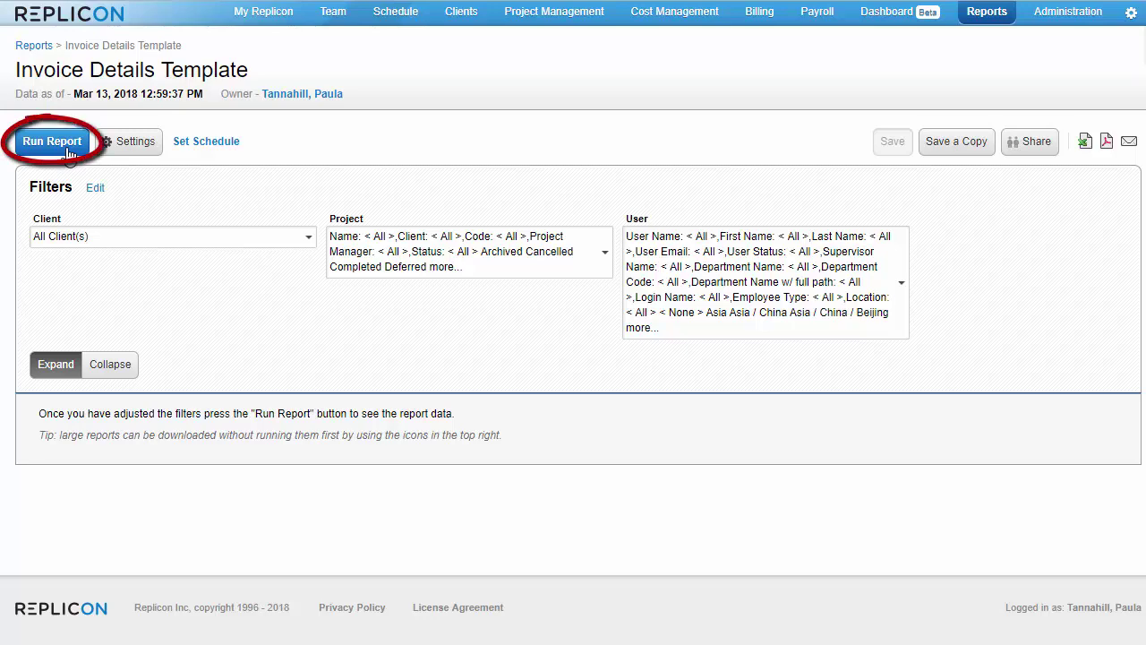
- Run the Invoice Details Template, remove Payment Due Date and Date of Issue columns, and rerun it
click(68, 148)
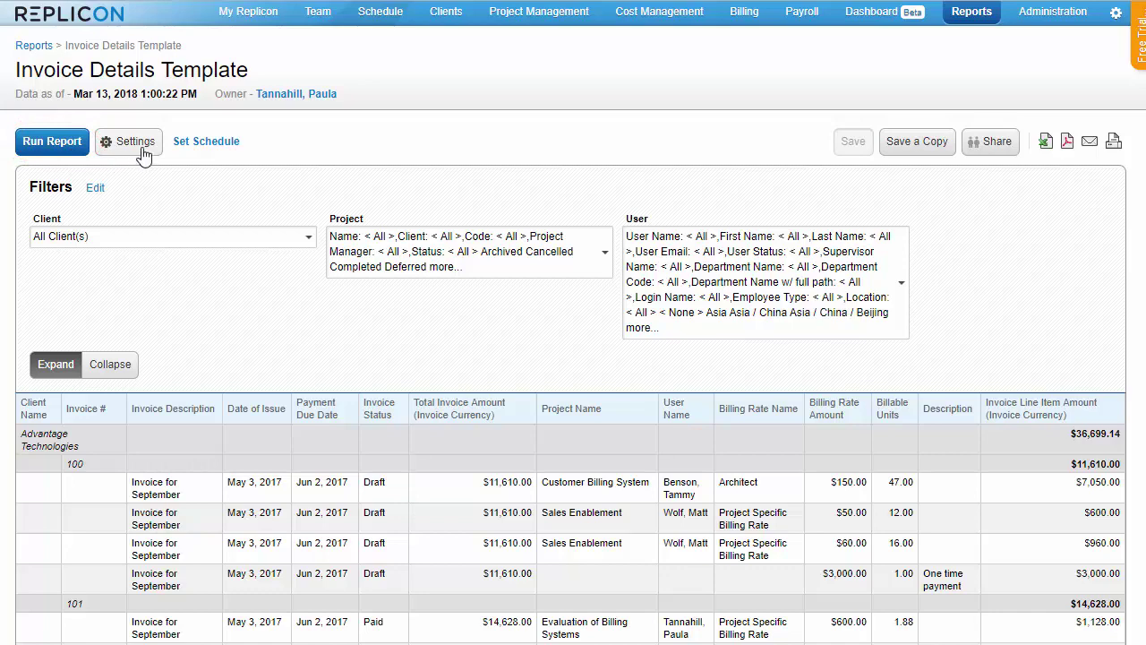
click(141, 151)
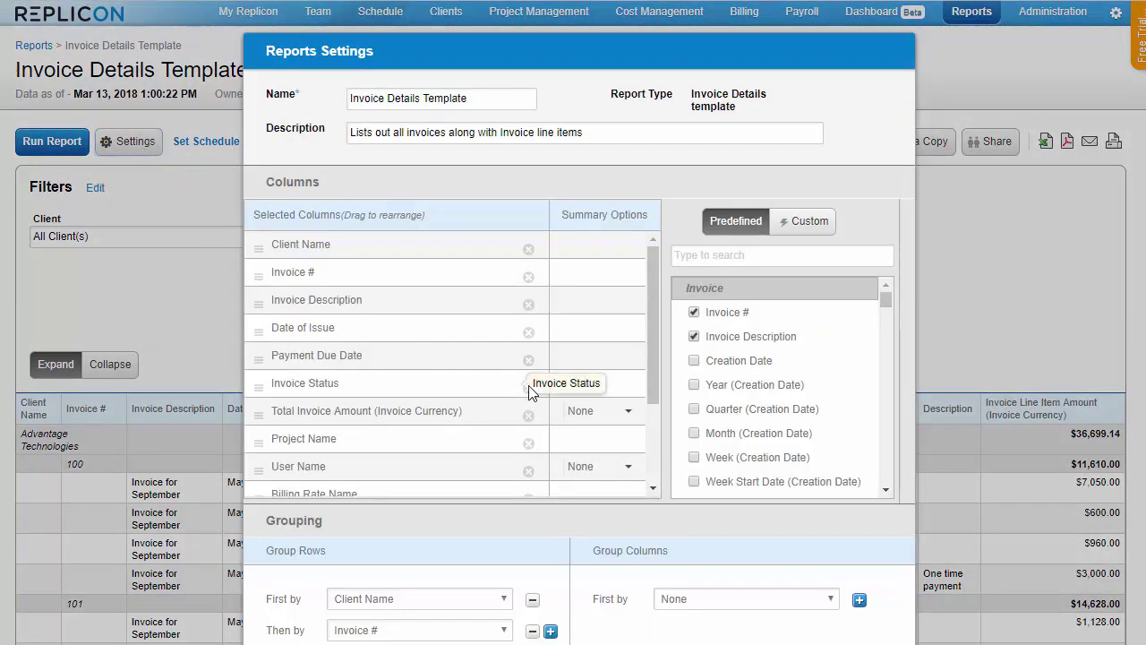
click(530, 365)
click(529, 335)
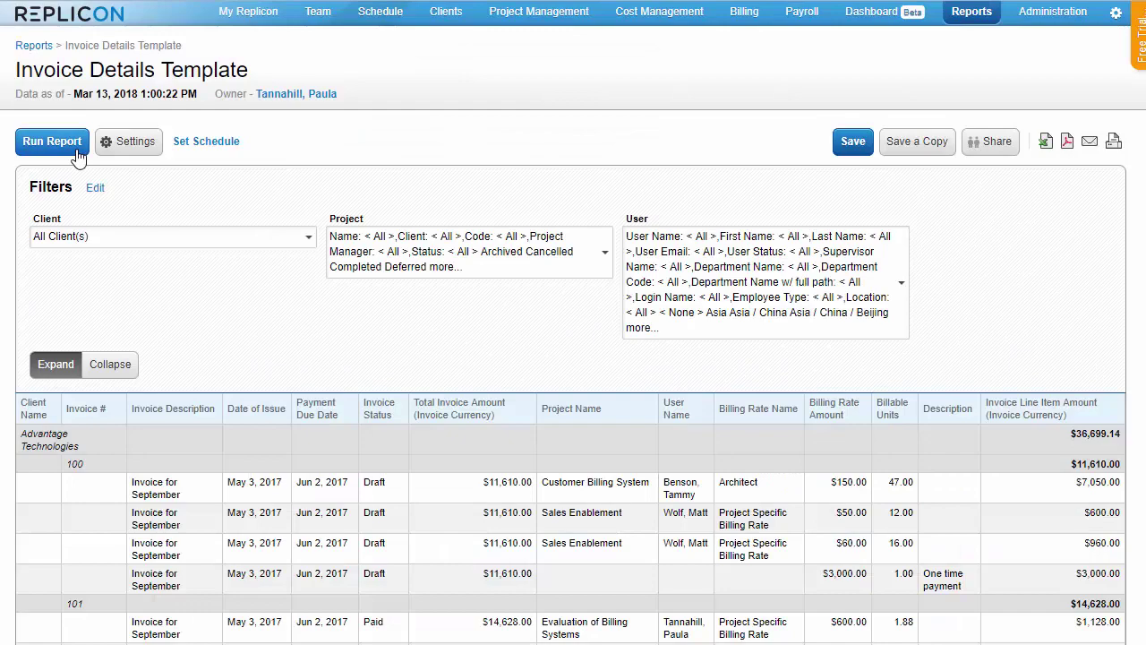
click(79, 154)
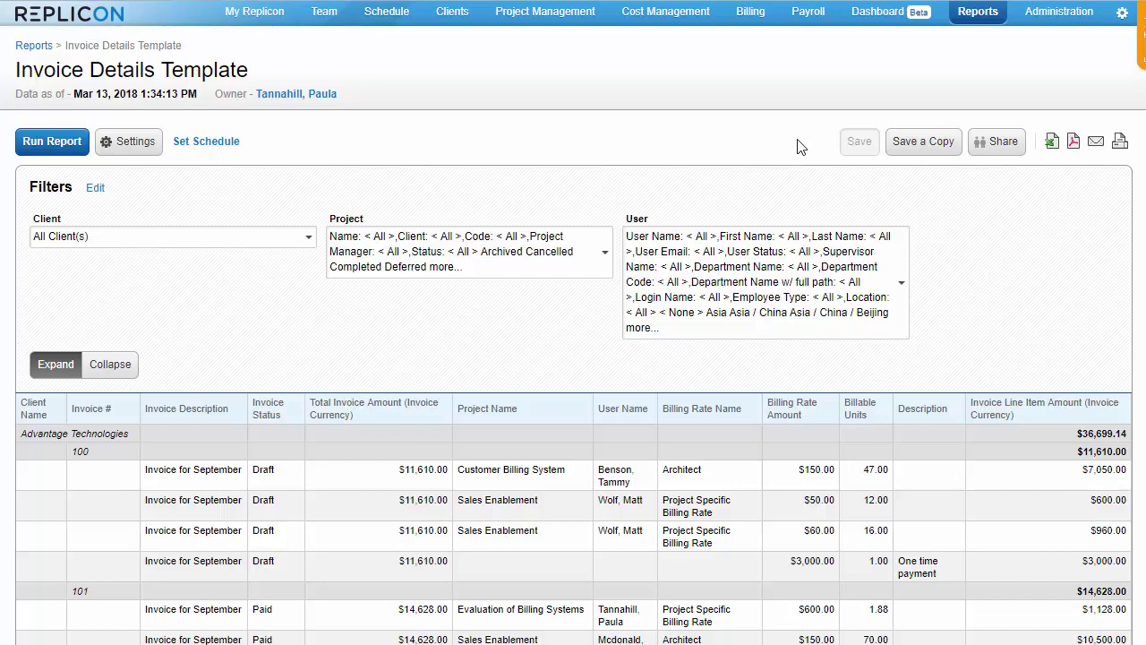
- Limit the User filter to a single supervisor name, then begin saving a copy of the report
click(905, 288)
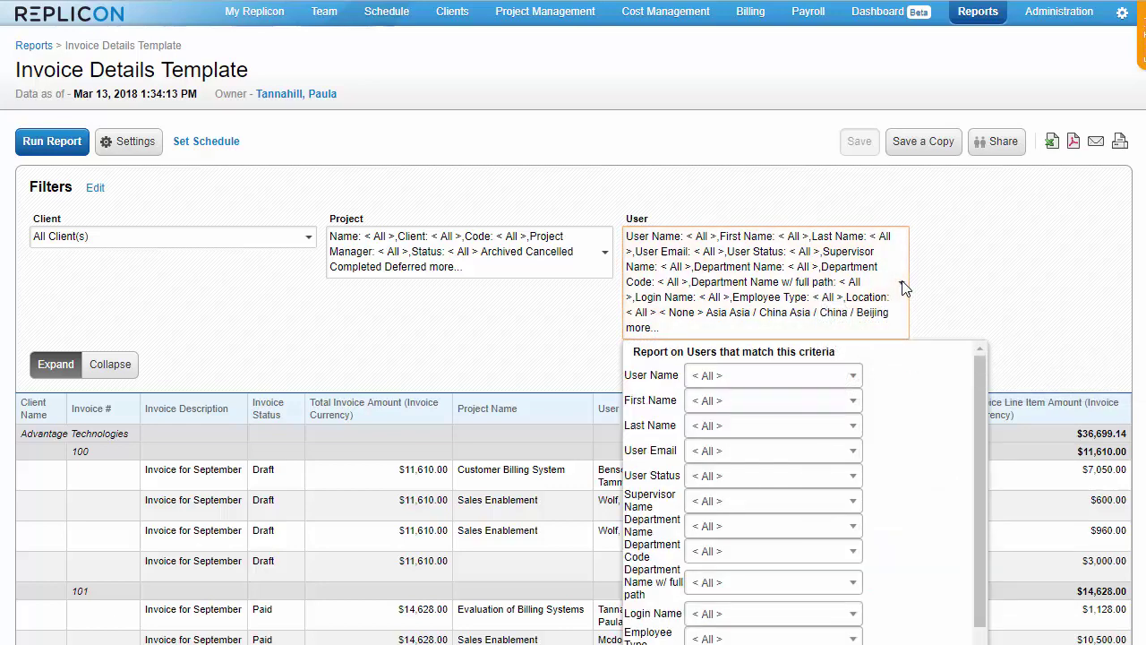
click(855, 501)
click(845, 455)
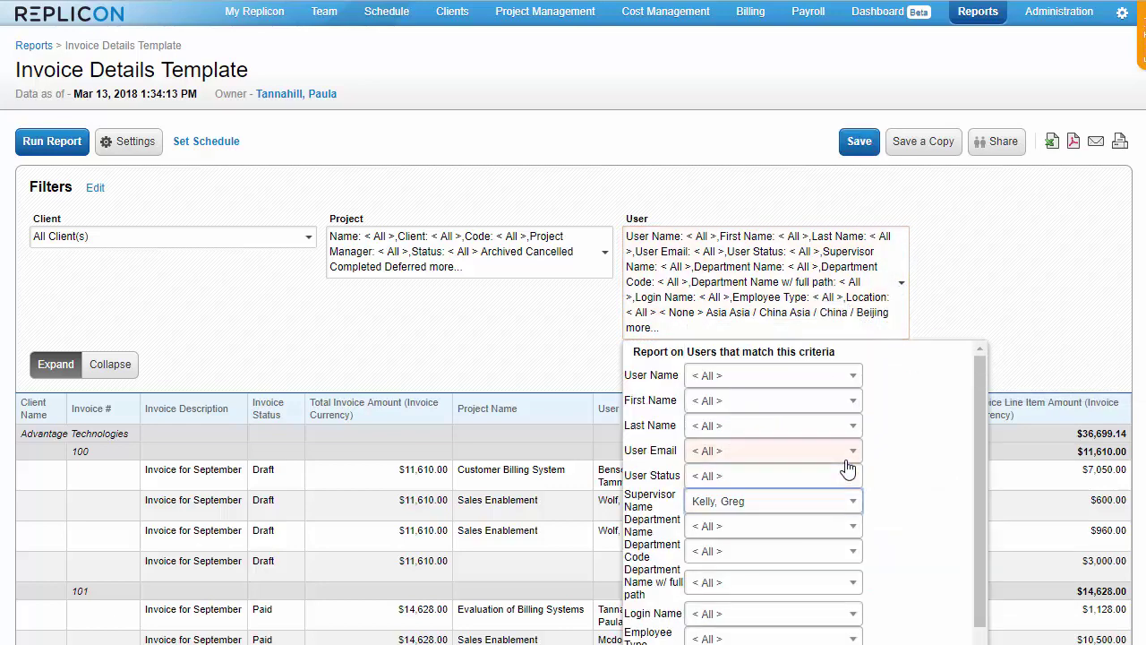
click(949, 195)
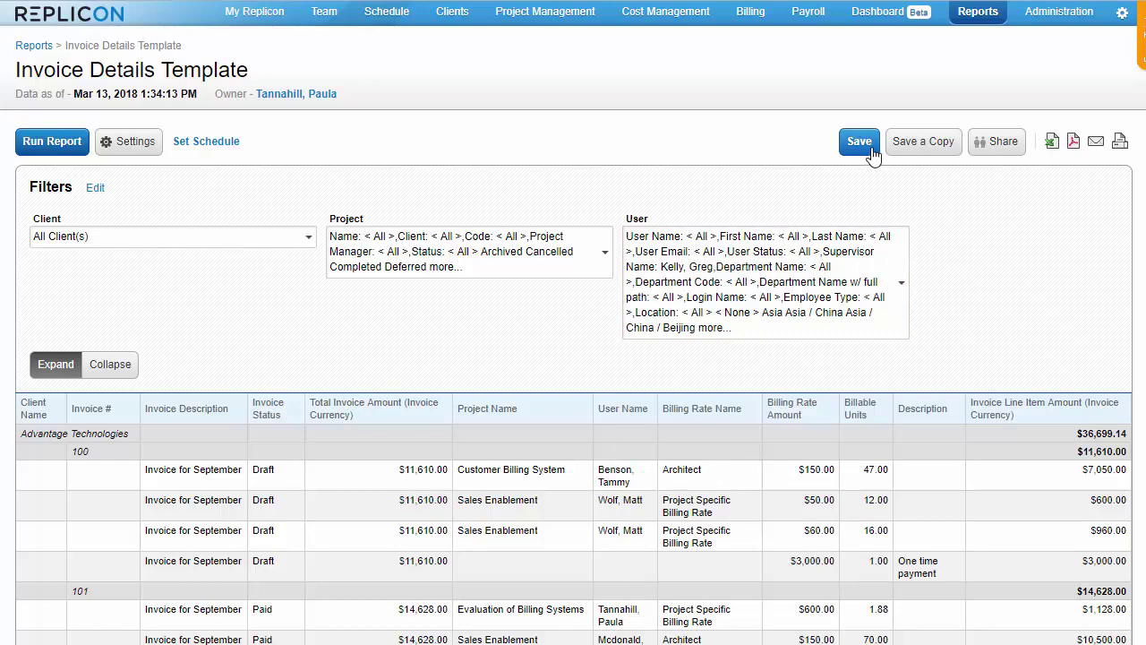
click(942, 154)
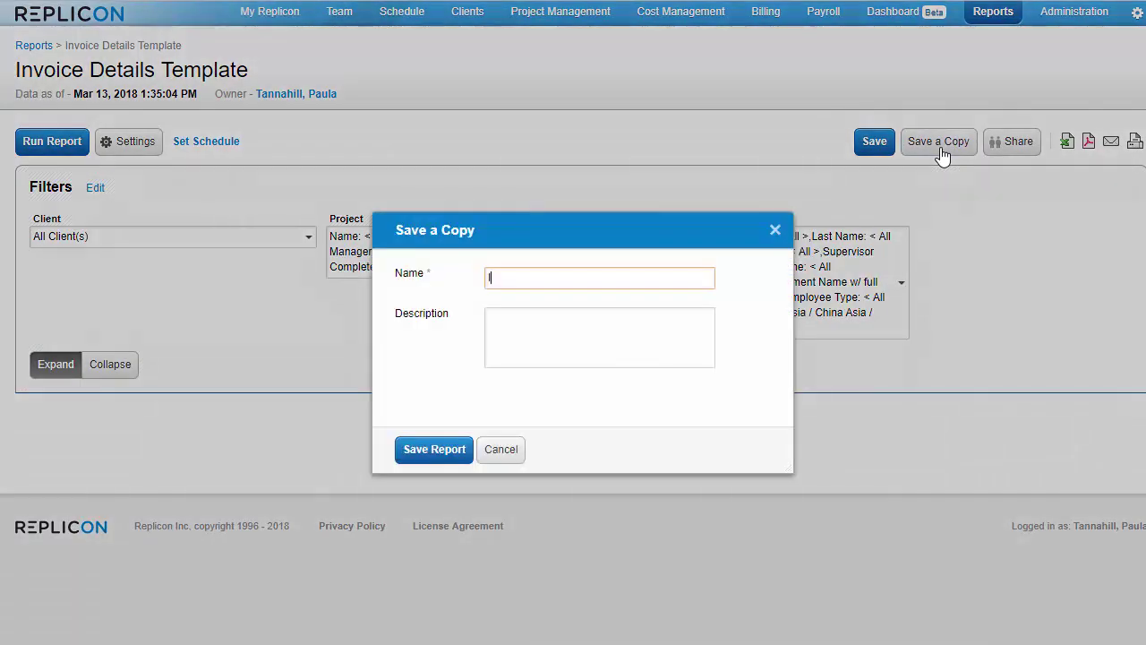
- Save the filtered report as a new copy named 'Invoice Data', then return to the Reports list
text(Invoice Data)
click(438, 447)
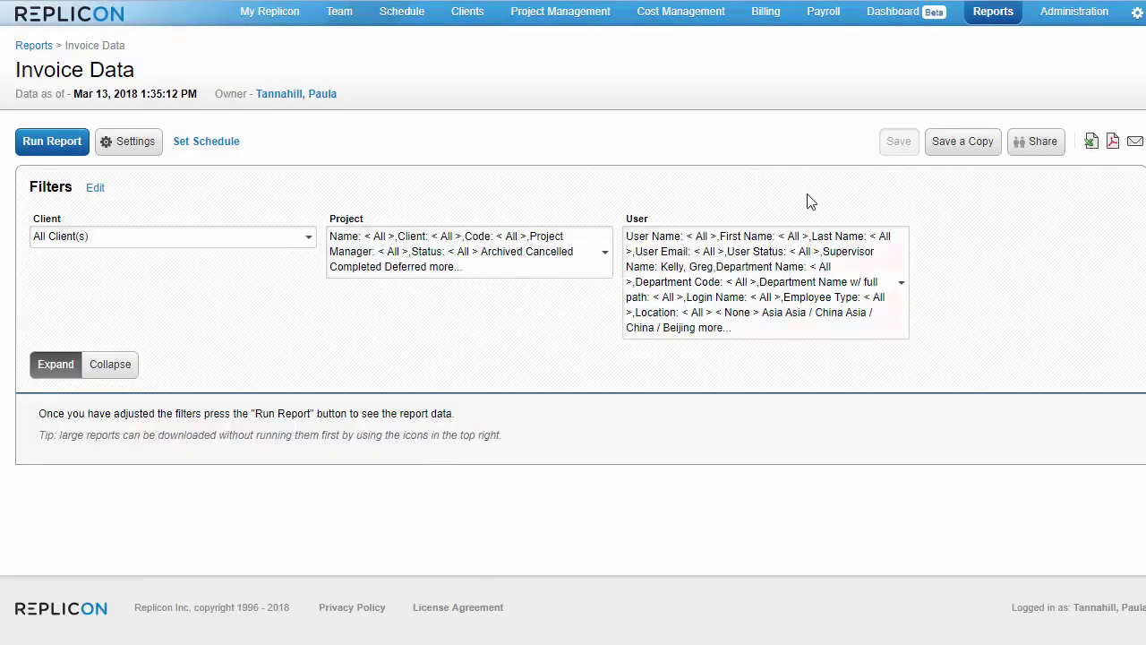
click(992, 13)
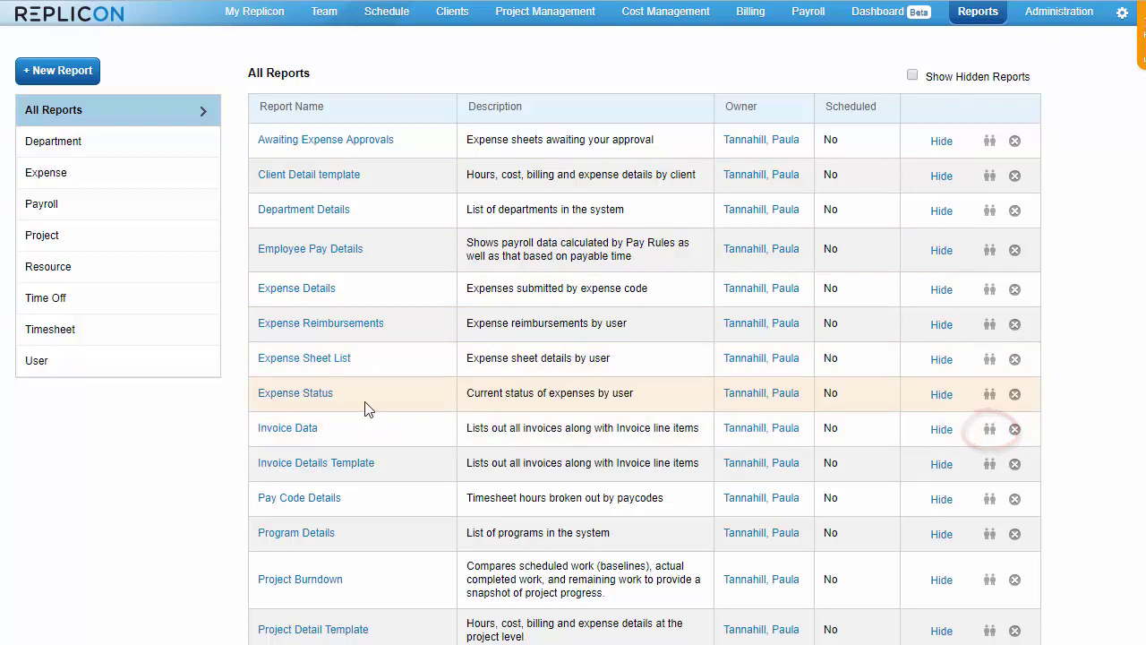
- Open Invoice Data, view its schedule options without adding one, and run the report
click(305, 434)
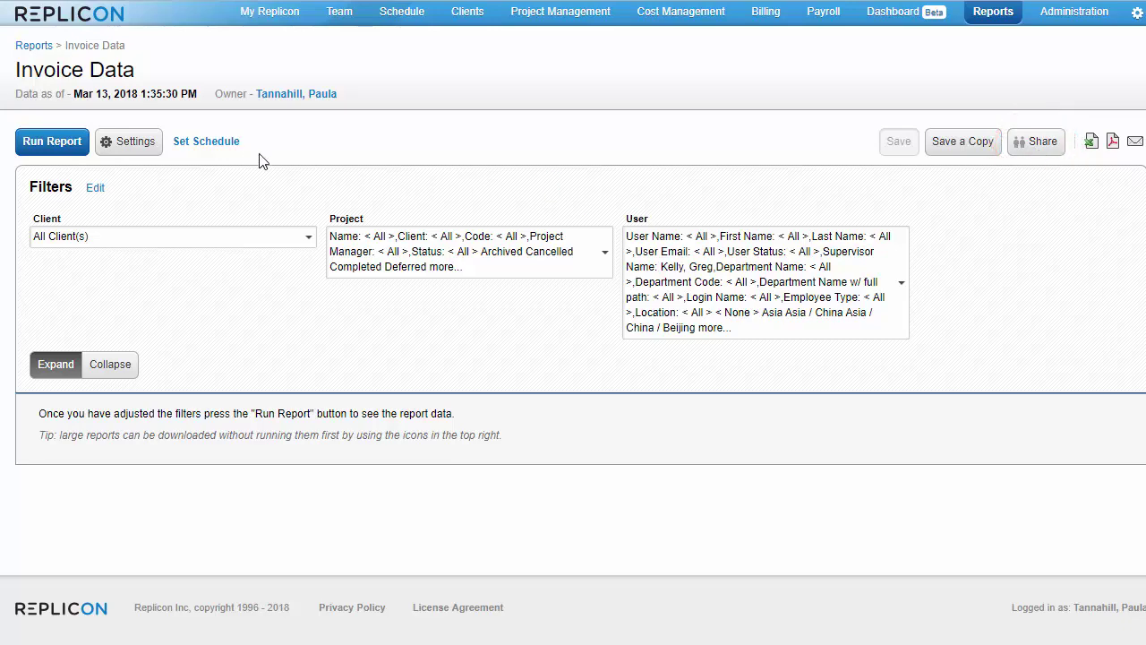
click(232, 150)
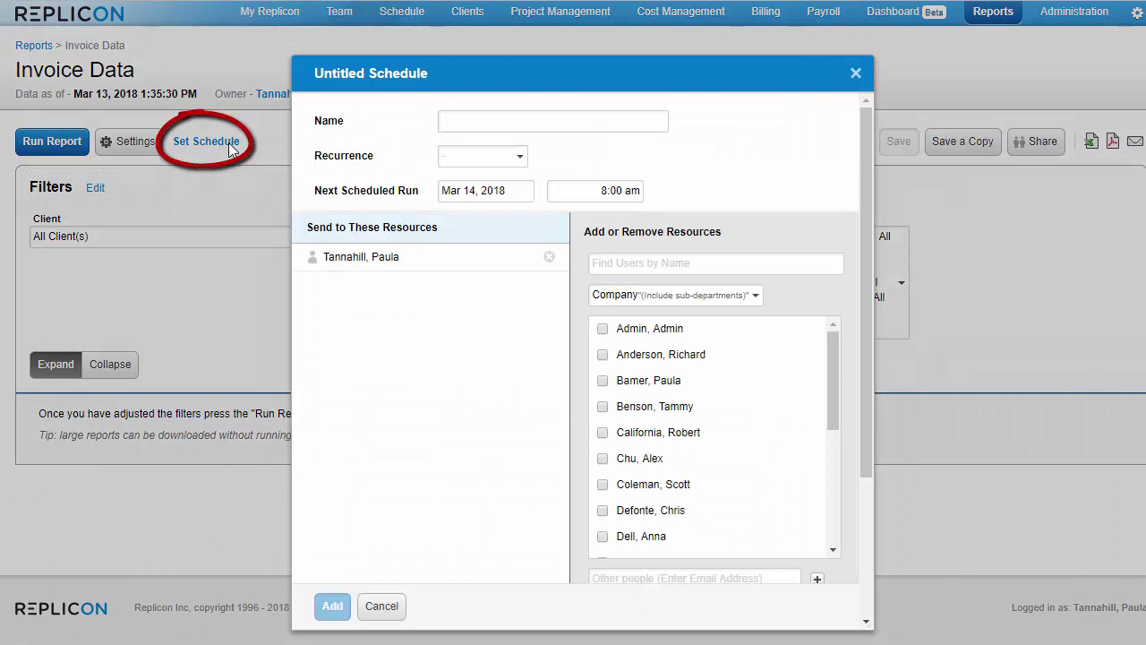
click(372, 609)
click(69, 148)
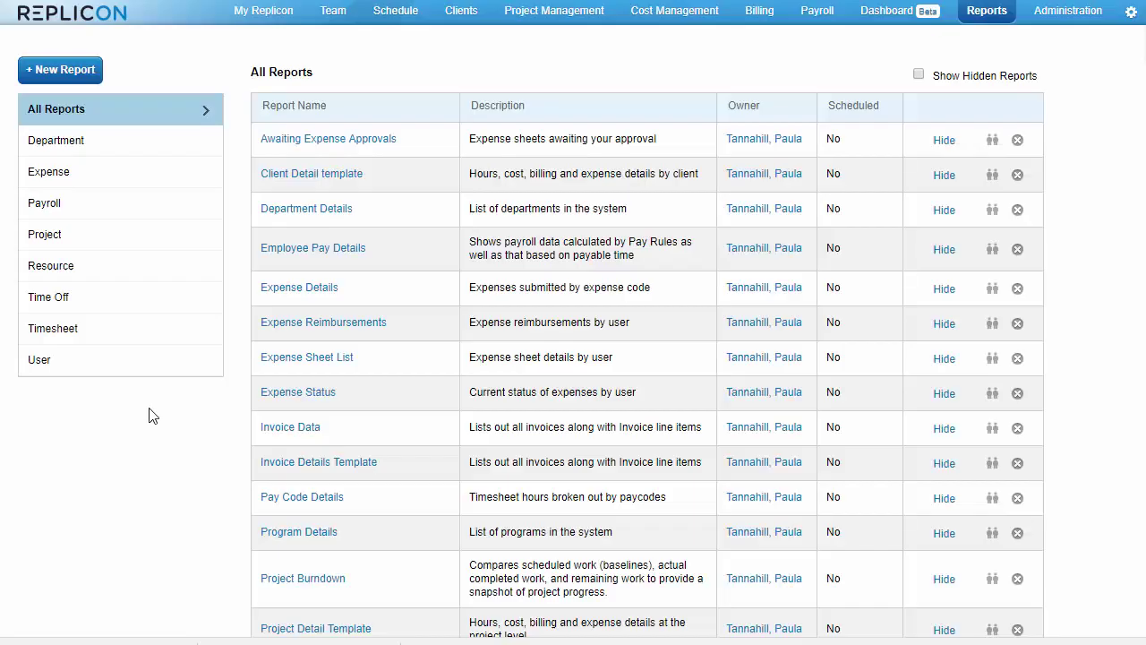
- Filter the report list to the Timesheet category
click(79, 333)
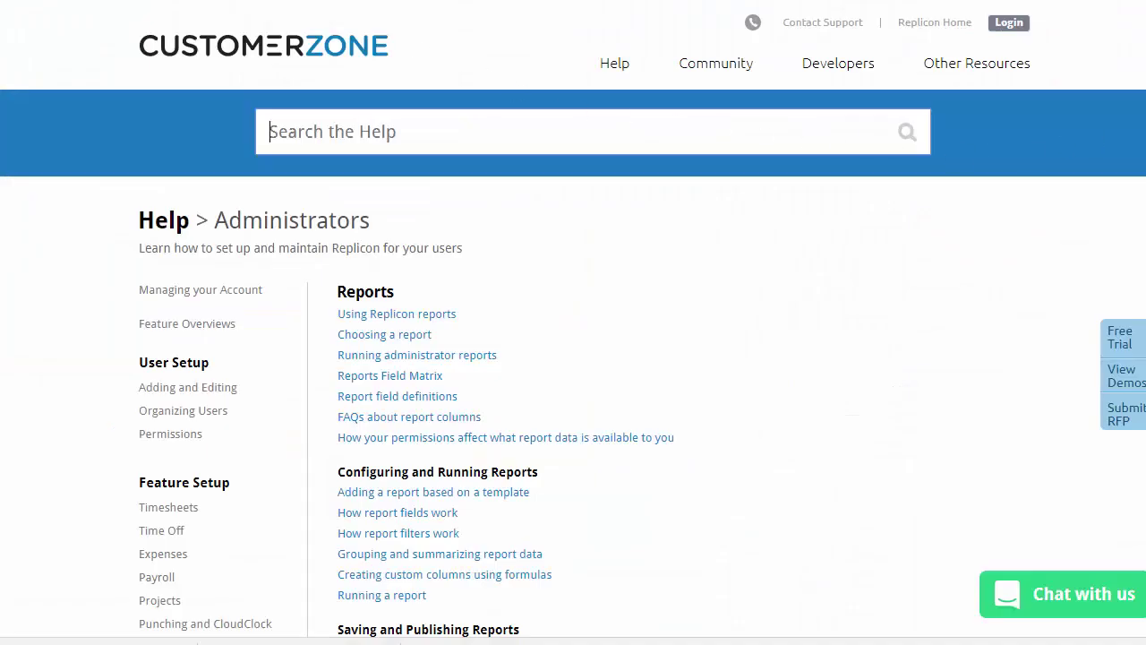
- Scroll the administrators' help page and open the Report field definitions article
scroll(573, 358, down, 2)
scroll(573, 358, down, 3)
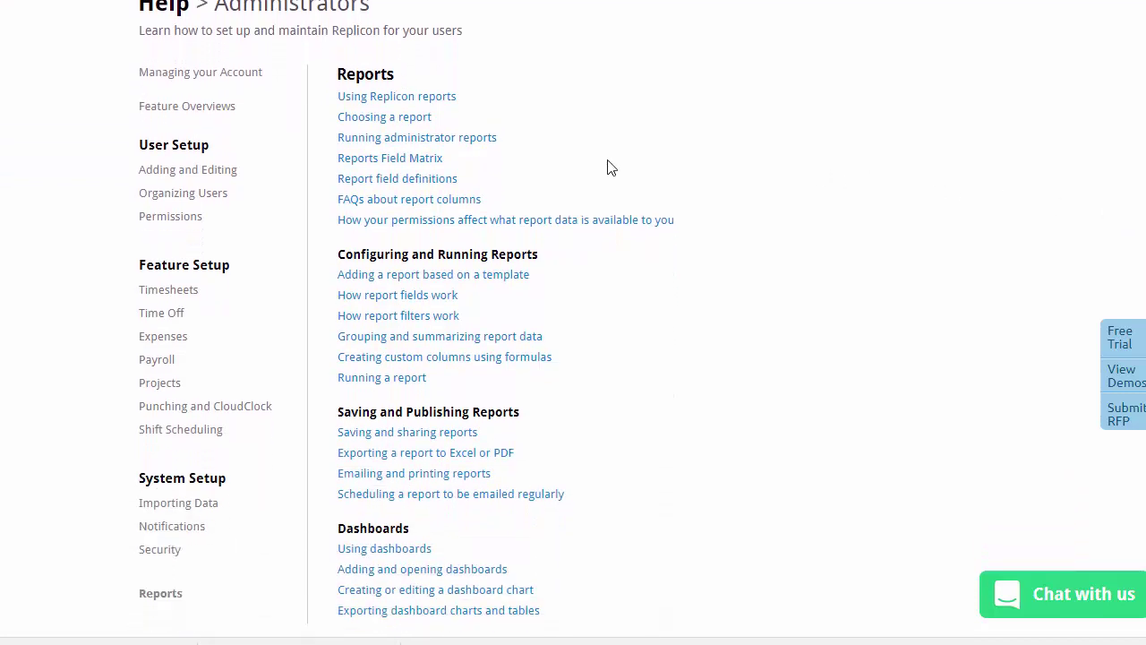
click(410, 180)
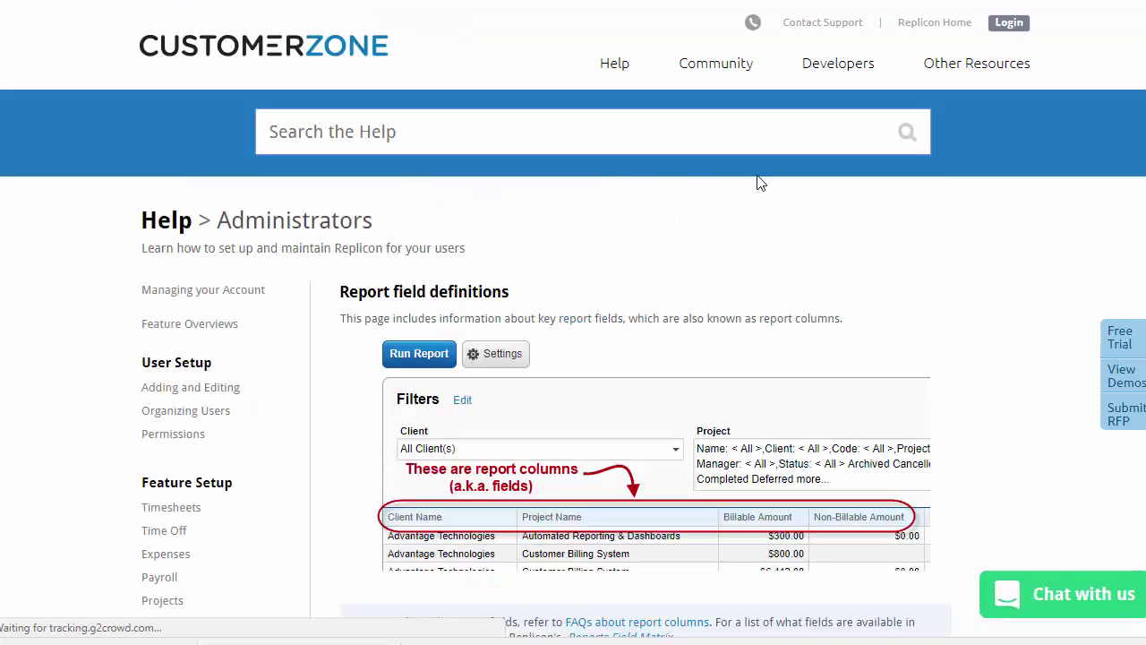
- Scroll through the field definitions, then open the Choosing a report article
scroll(573, 358, down, 4)
scroll(573, 358, down, 3)
scroll(631, 358, down, 3)
scroll(631, 358, down, 3)
scroll(632, 358, down, 4)
scroll(631, 359, down, 2)
scroll(632, 358, down, 3)
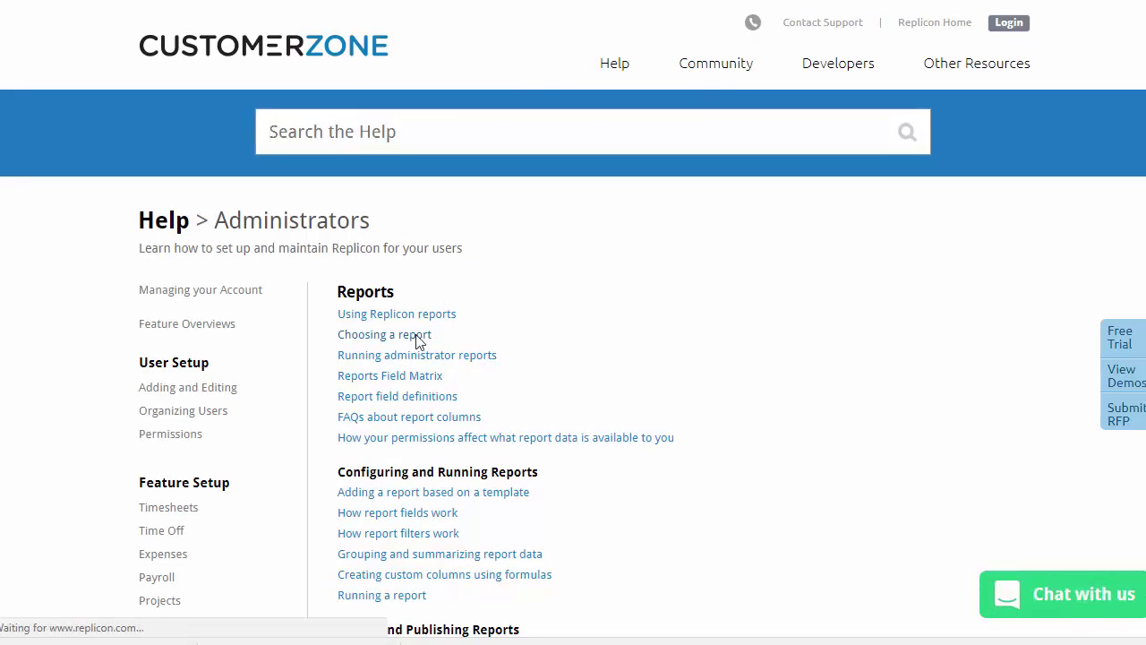
click(416, 335)
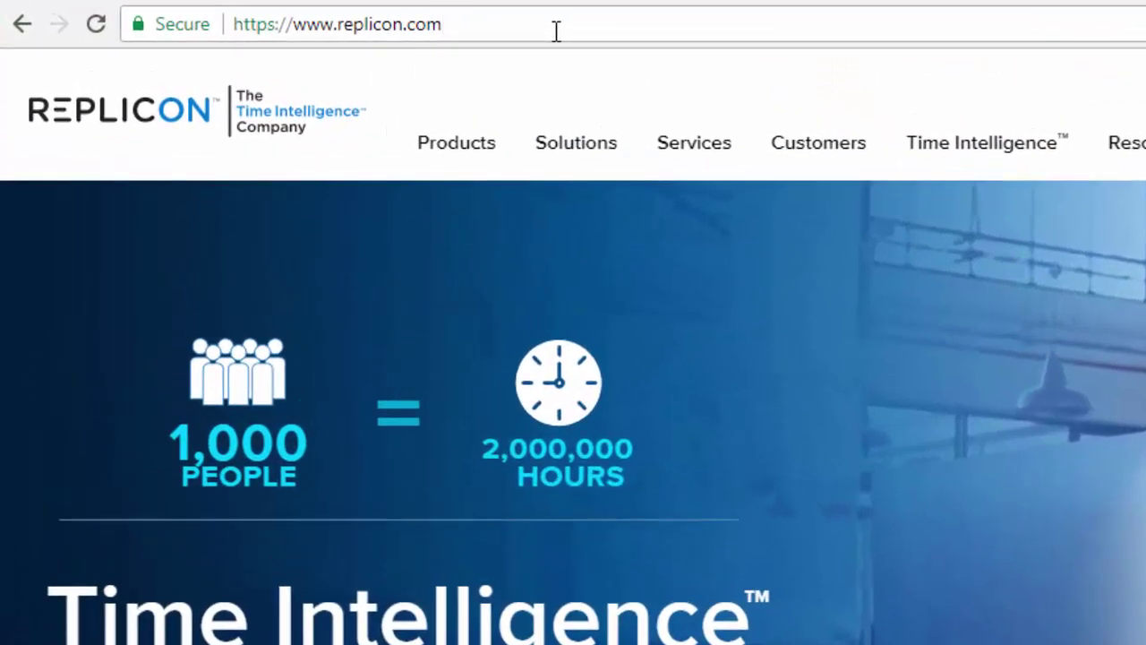
- Load replicon.com/help and navigate to Administrators > Reports
text(/help)
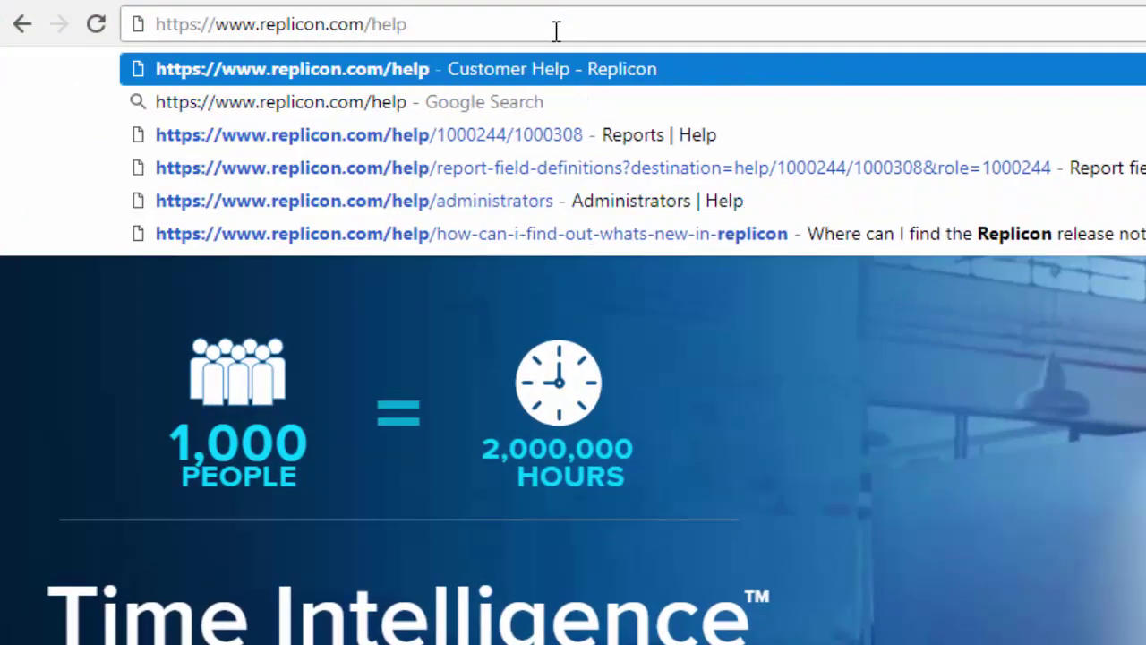
key(Return)
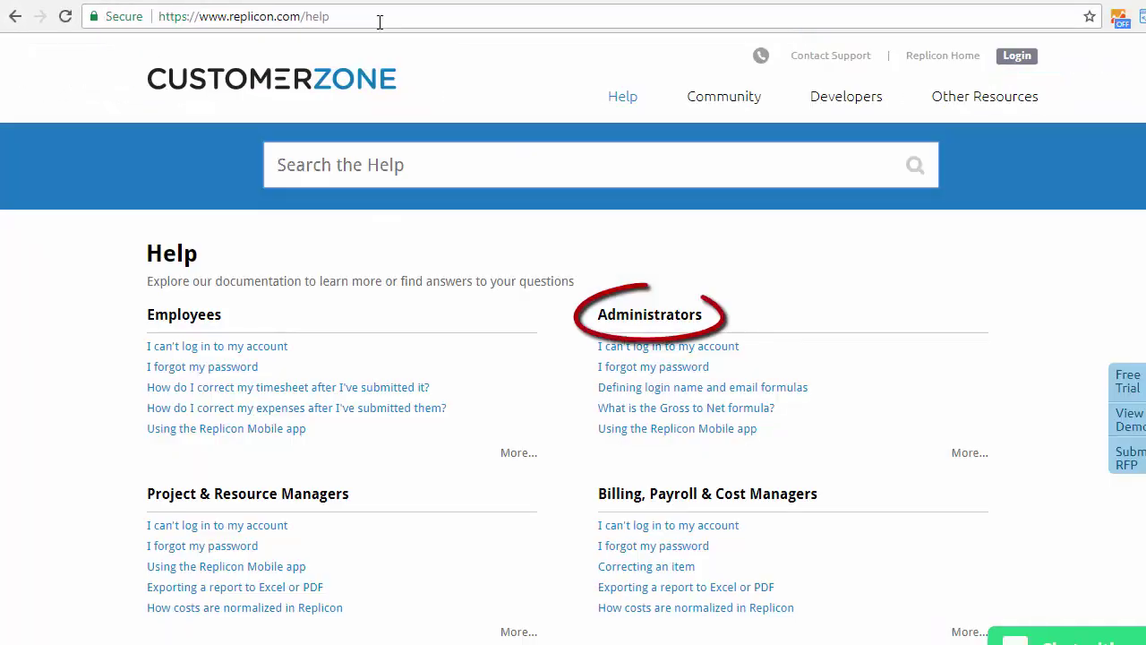
click(634, 319)
scroll(130, 443, down, 5)
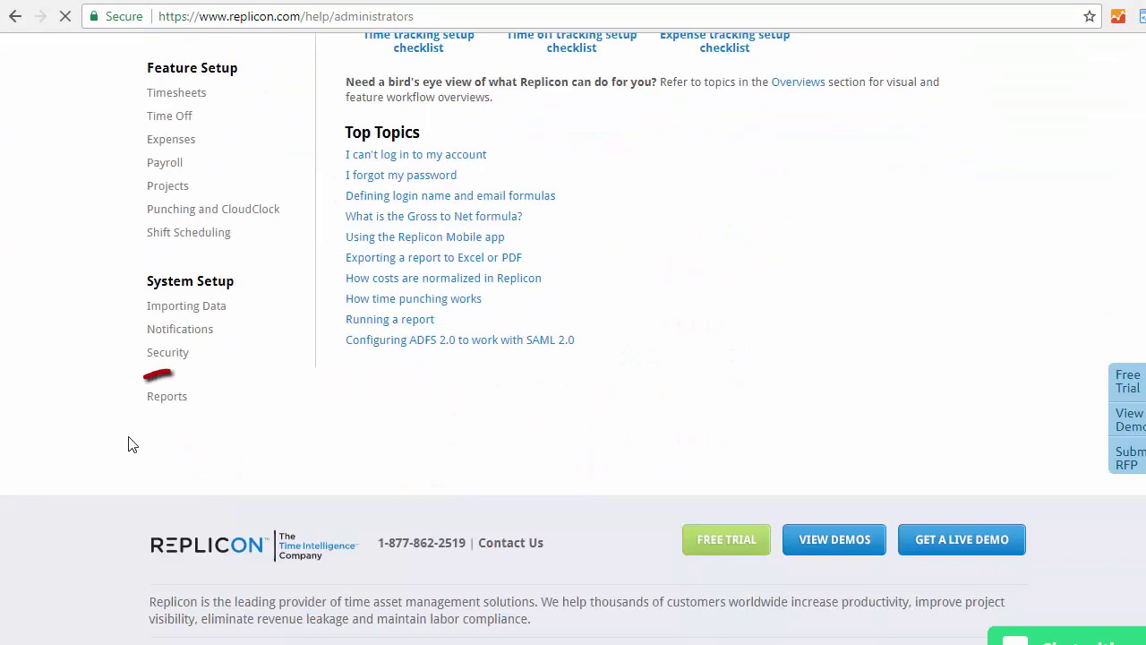
click(167, 397)
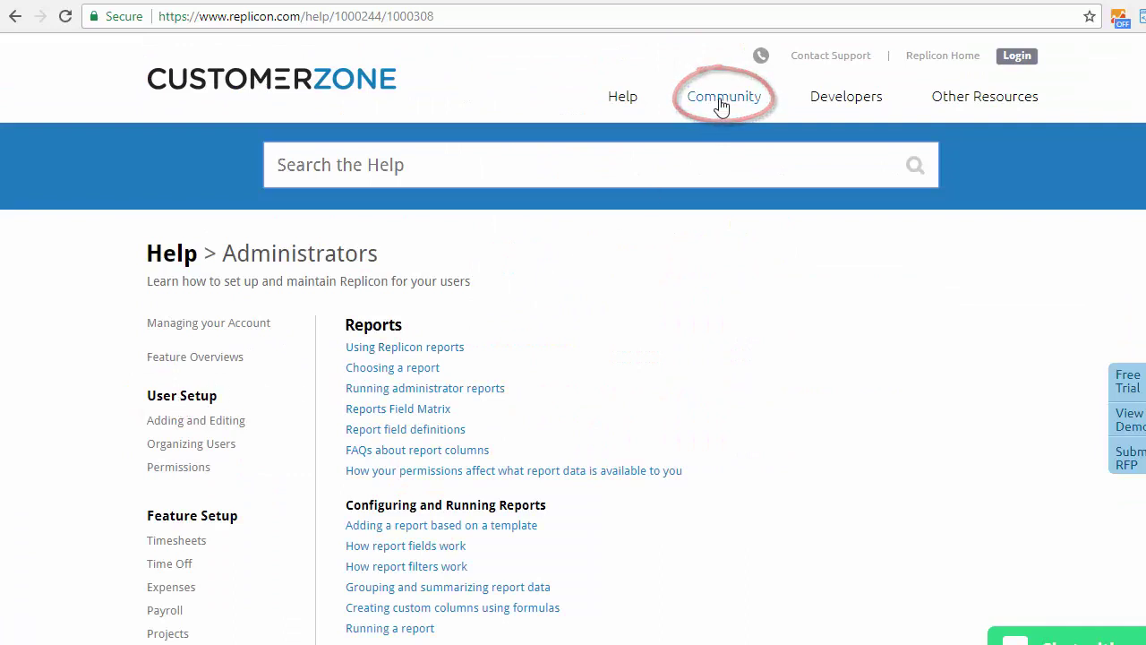